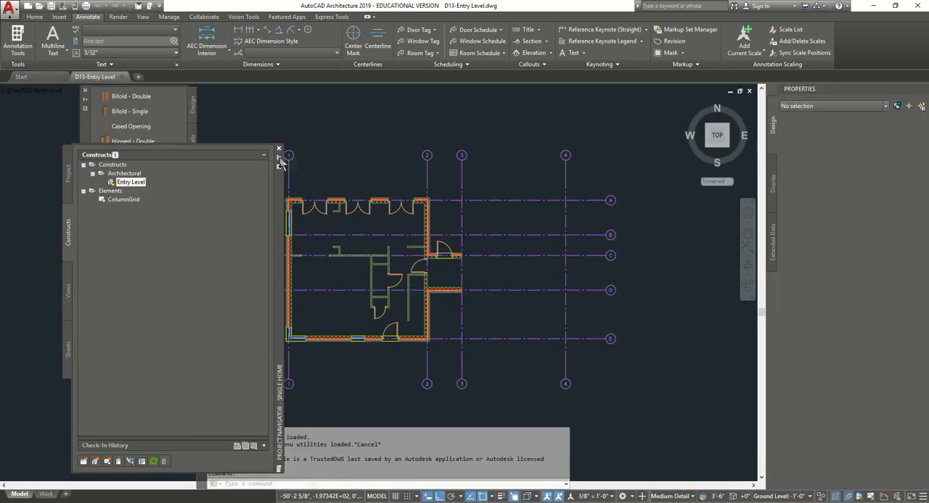
- Close the Project Navigator and the Design tool palettes, and save the Entry Level drawing
left_click(280, 150)
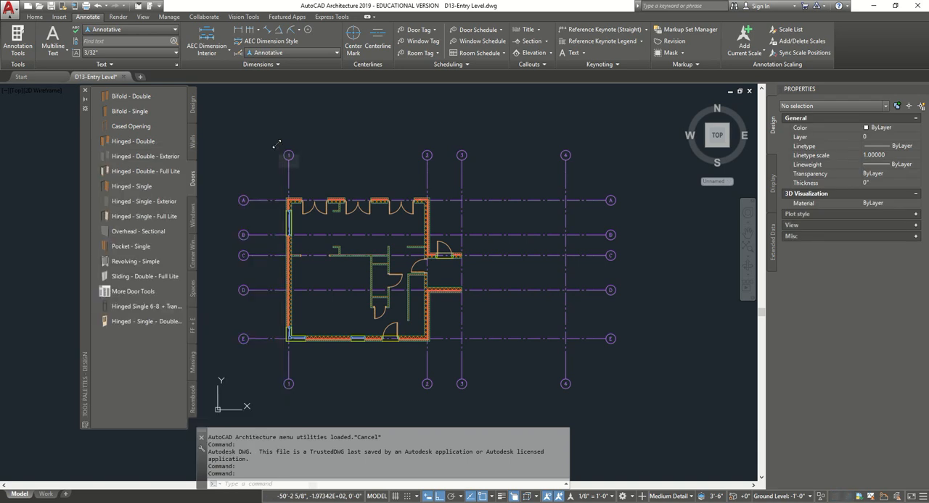
left_click(85, 91)
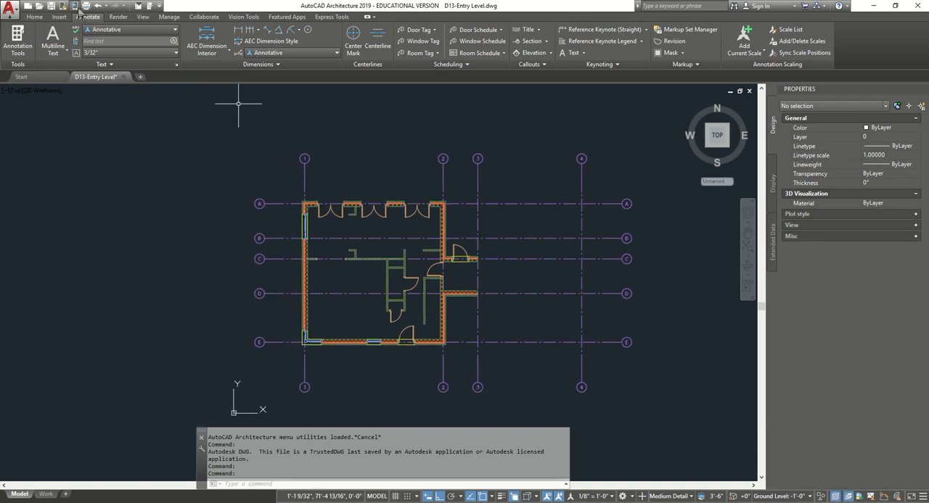
left_click(51, 5)
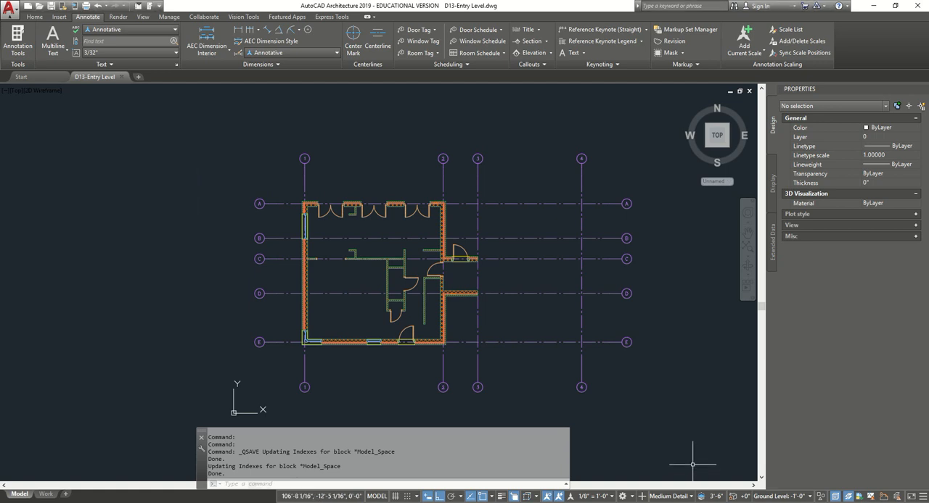
left_click(30, 17)
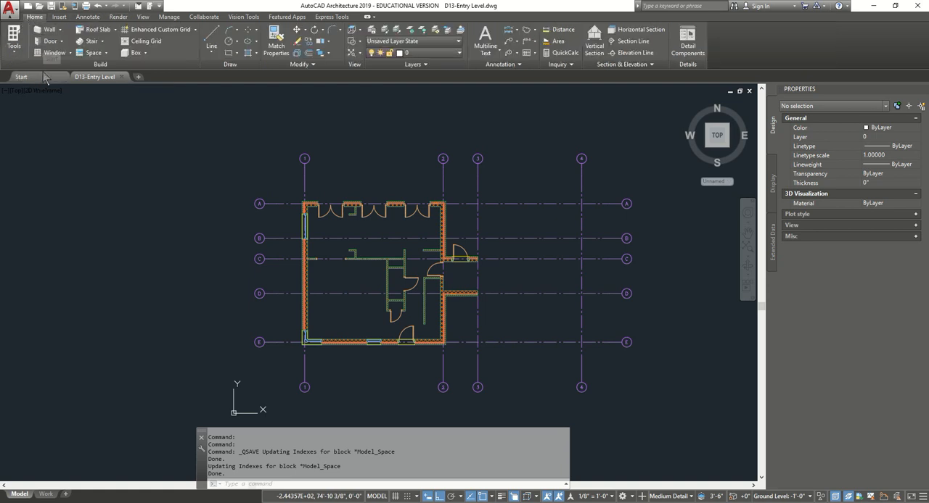
- Browse the Content Browser to the stair tools in the Design Tool Catalog - Imperial
key("ctrl+4")
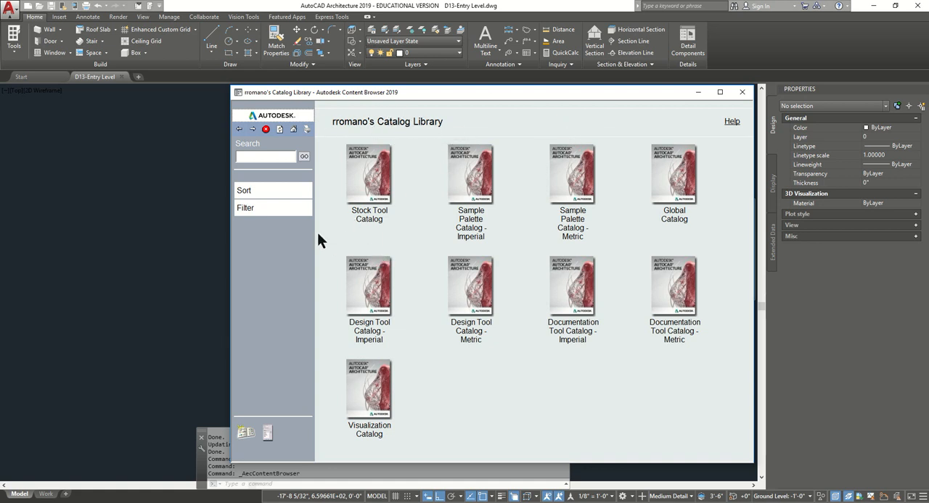
left_click(374, 285)
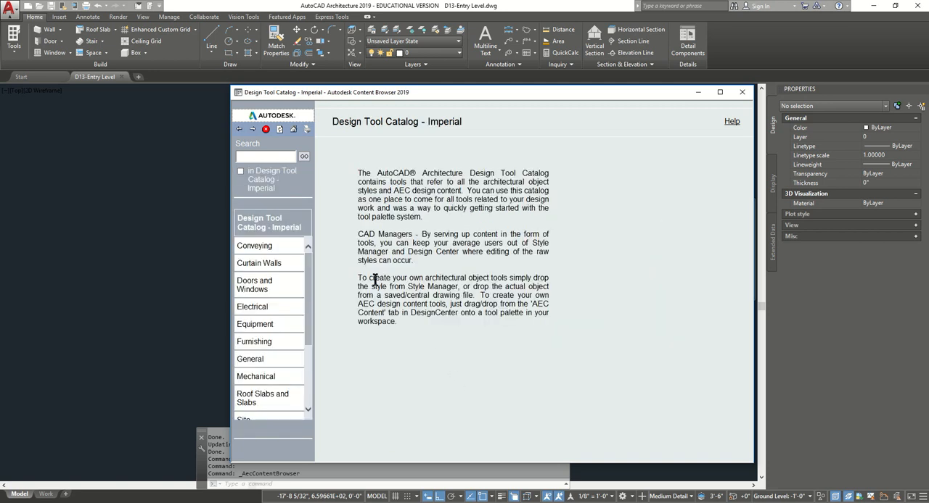
left_click_drag(310, 297, 309, 363)
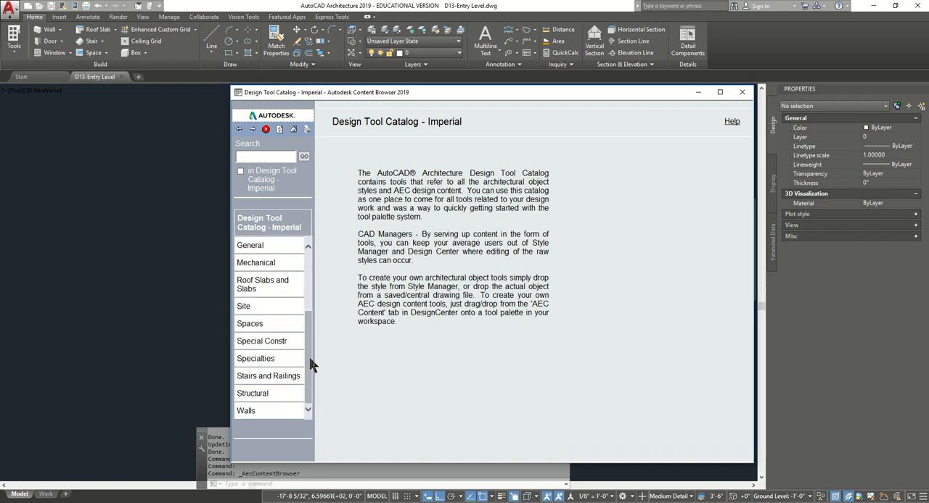
left_click(289, 376)
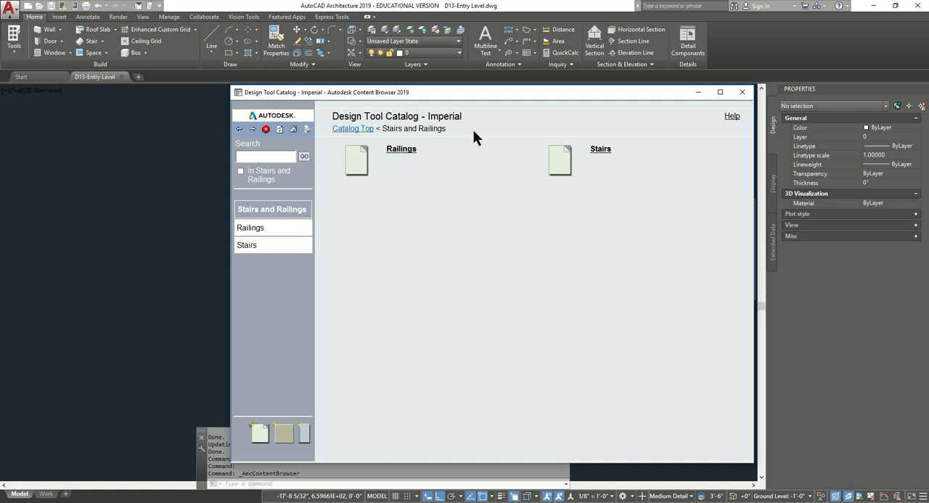
left_click(600, 150)
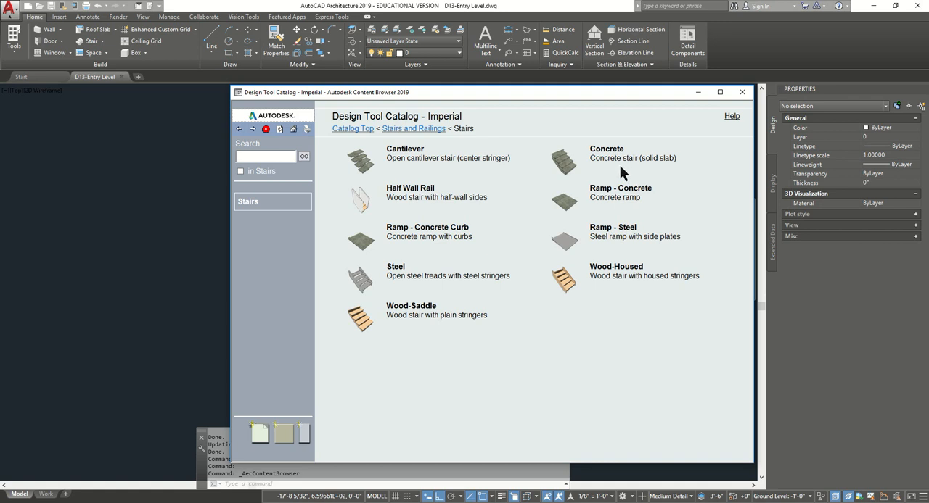
left_click(565, 160)
left_click(599, 180)
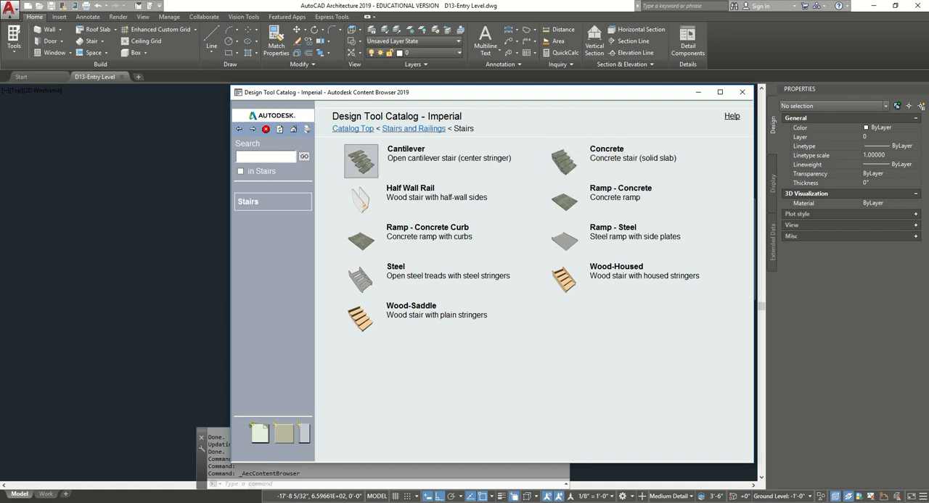
- Reopen the Design tool palettes and add a new palette named for stair components
left_click(15, 51)
left_click(15, 51)
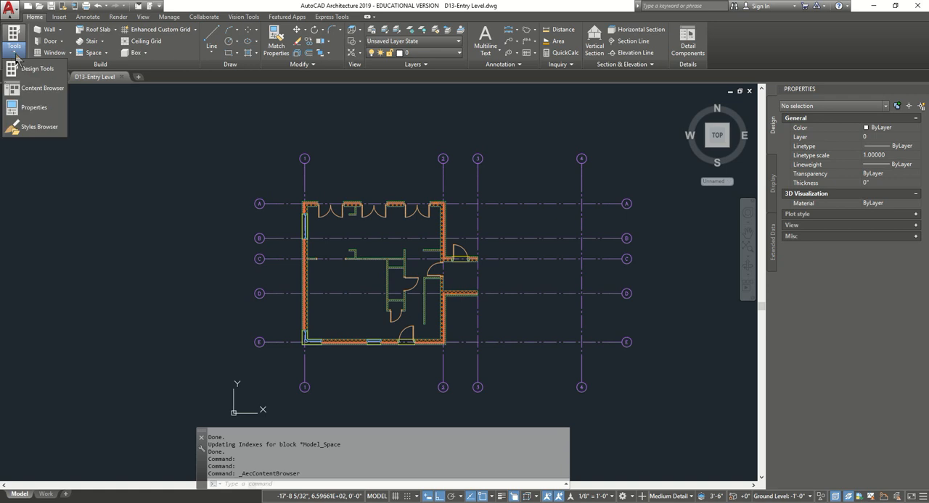
left_click(48, 79)
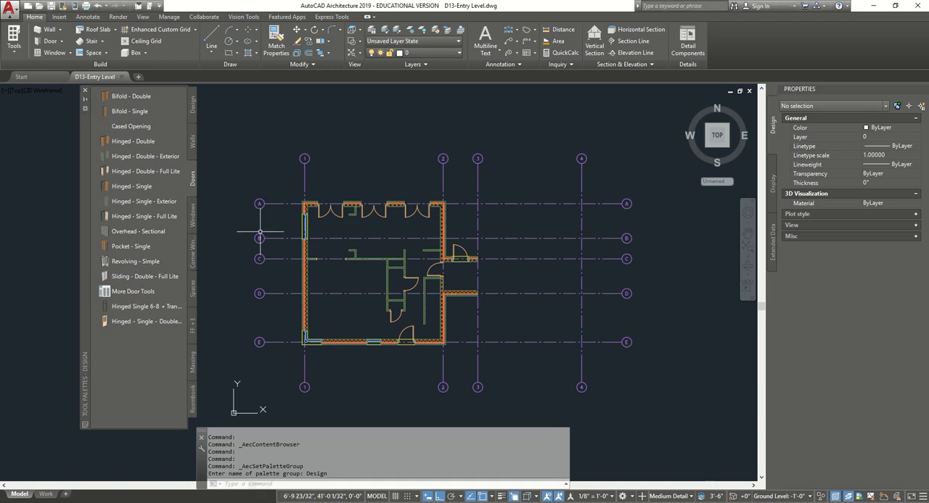
left_click(85, 108)
left_click(136, 218)
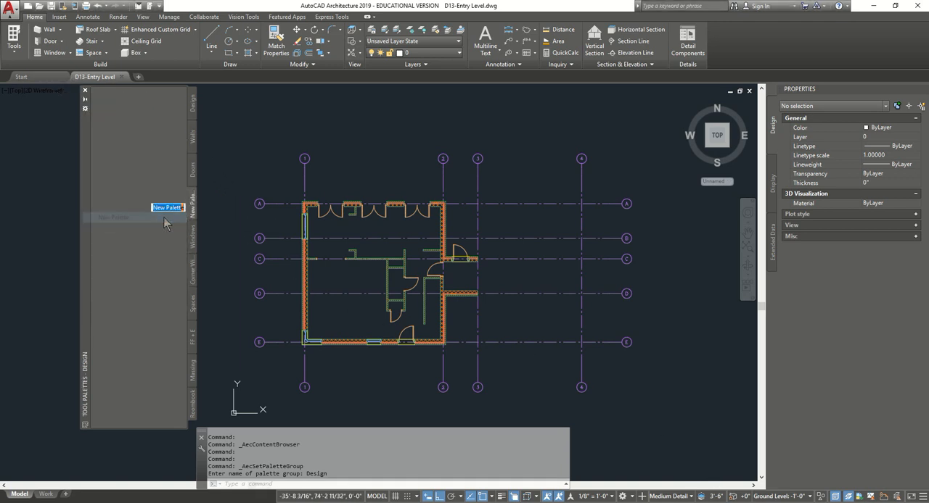
type("Stair Compo")
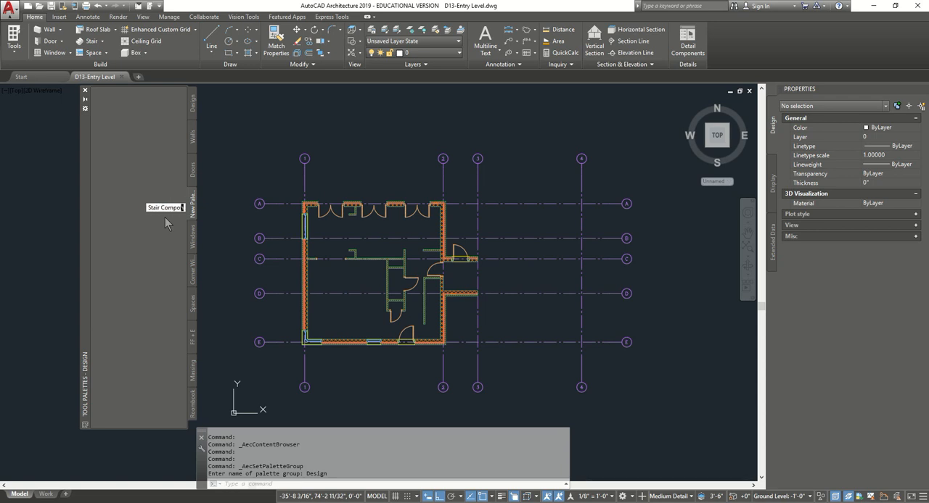
key("Return")
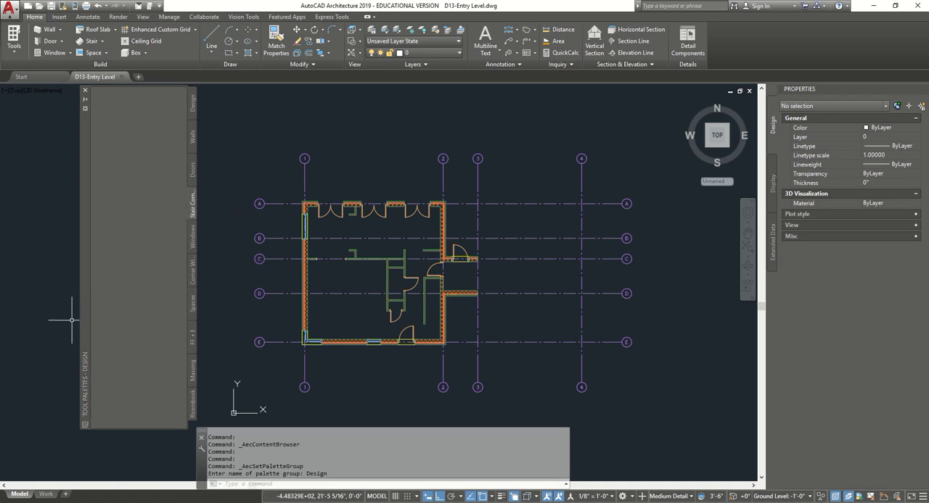
- Add the Concrete stair tool from the Design Tool Catalog - Imperial to the new stair palette
key("ctrl+4")
left_click(525, 271)
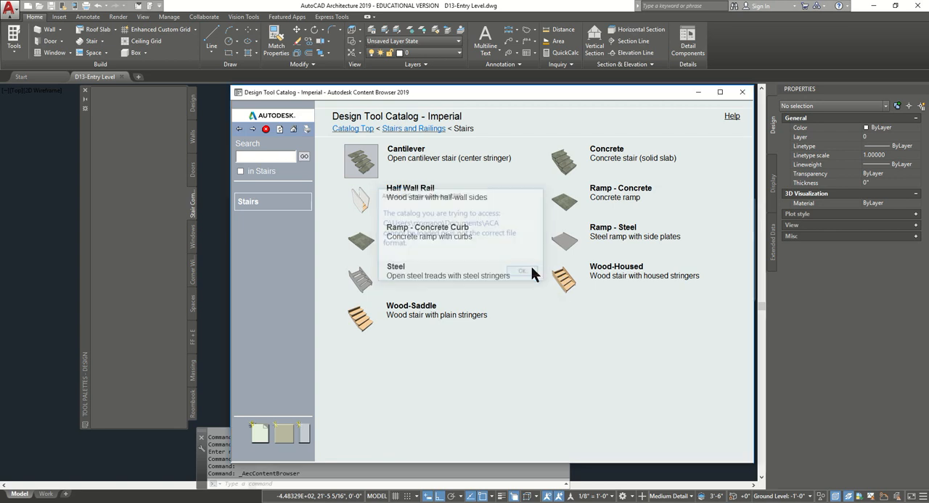
scroll(307, 307, "down", 3)
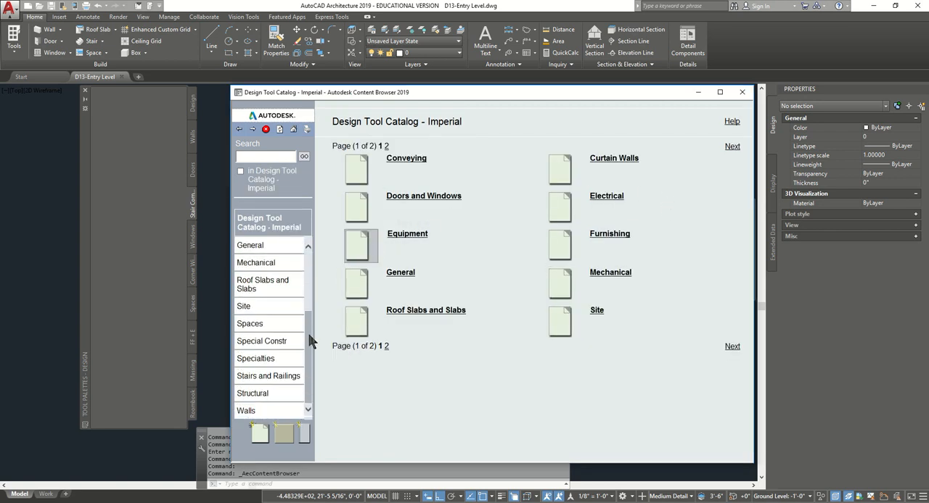
left_click(280, 377)
left_click(601, 152)
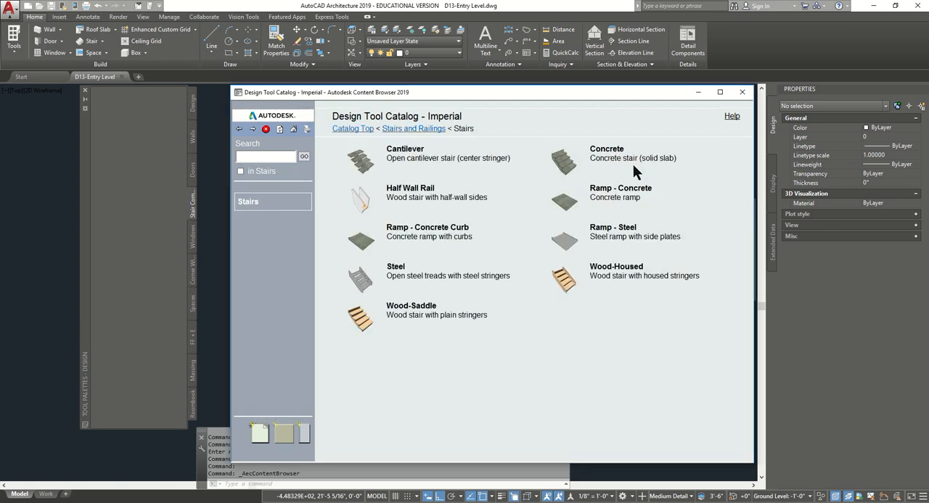
right_click(578, 155)
left_click(597, 181)
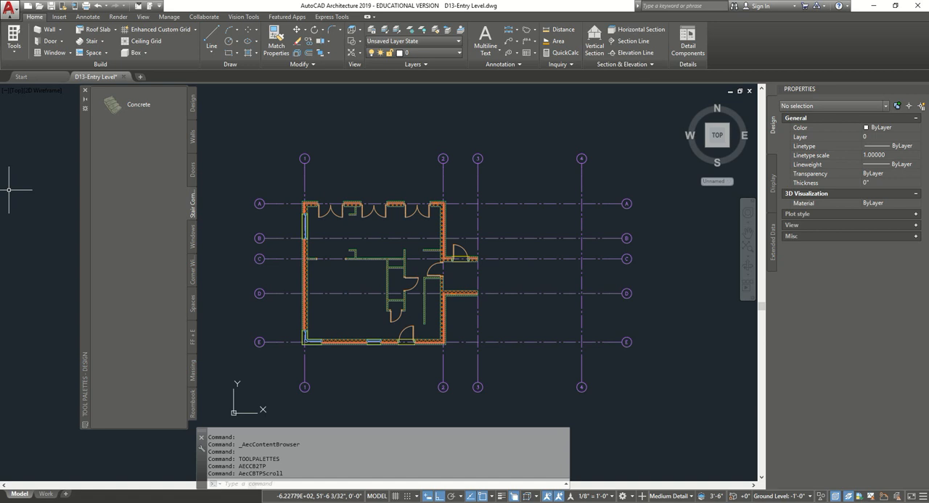
- Start a Concrete stair with a 1/4 turn, a width of 3'-6" and Right justification
left_click(138, 105)
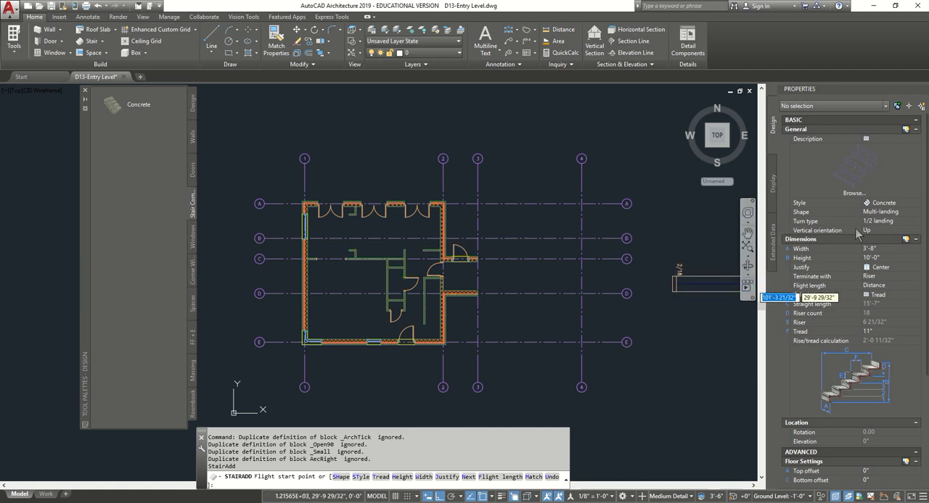
left_click(909, 221)
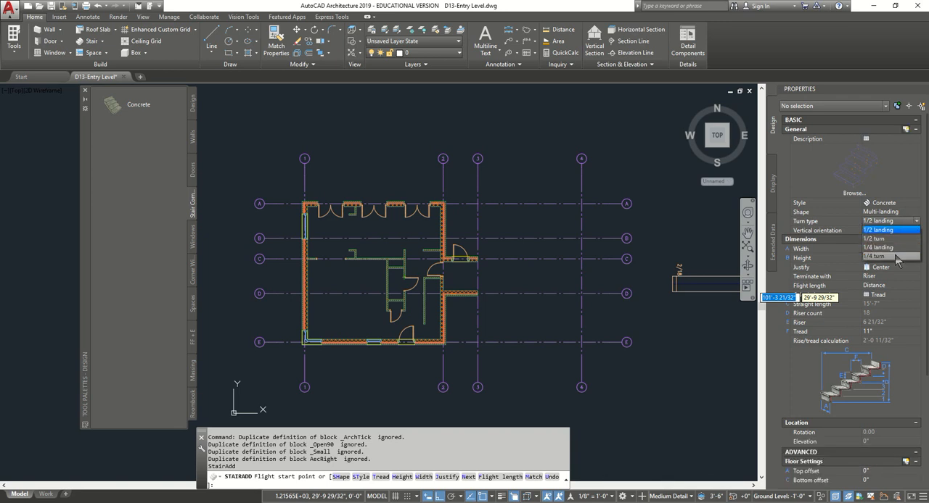
left_click(898, 257)
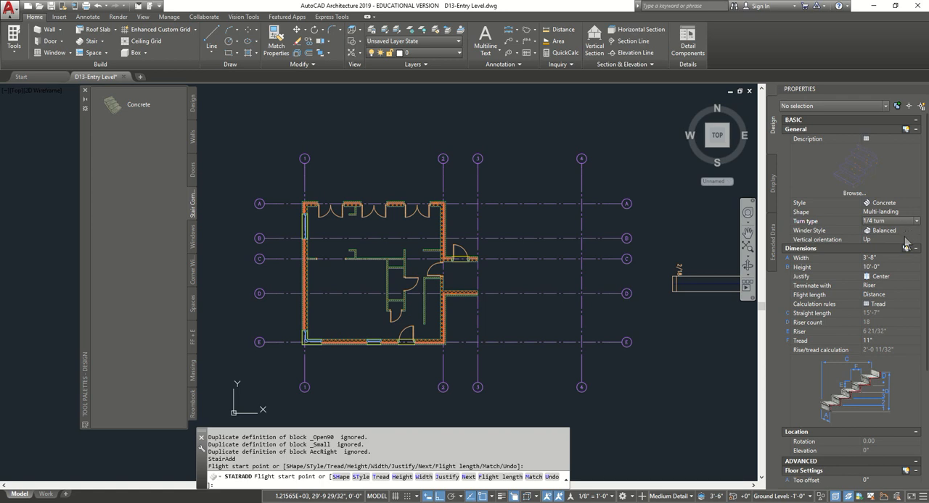
left_click(887, 258)
type("3")
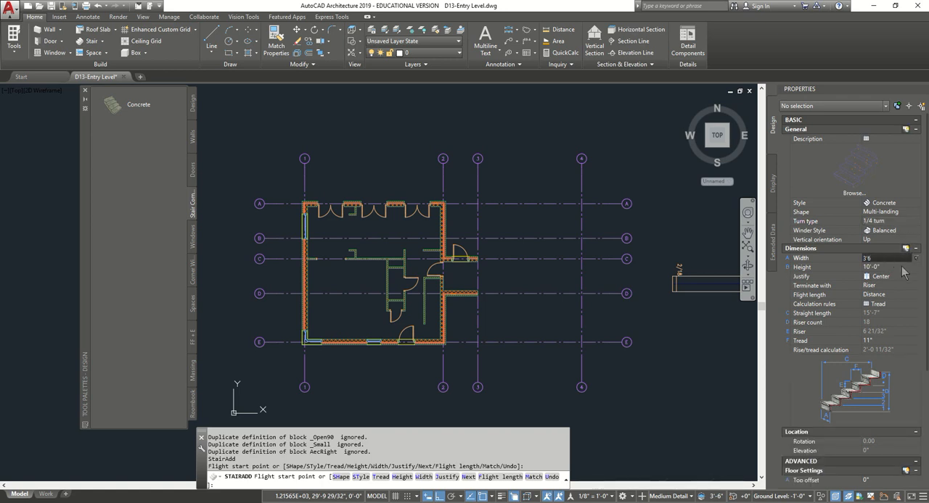
type("'-6")
left_click(901, 266)
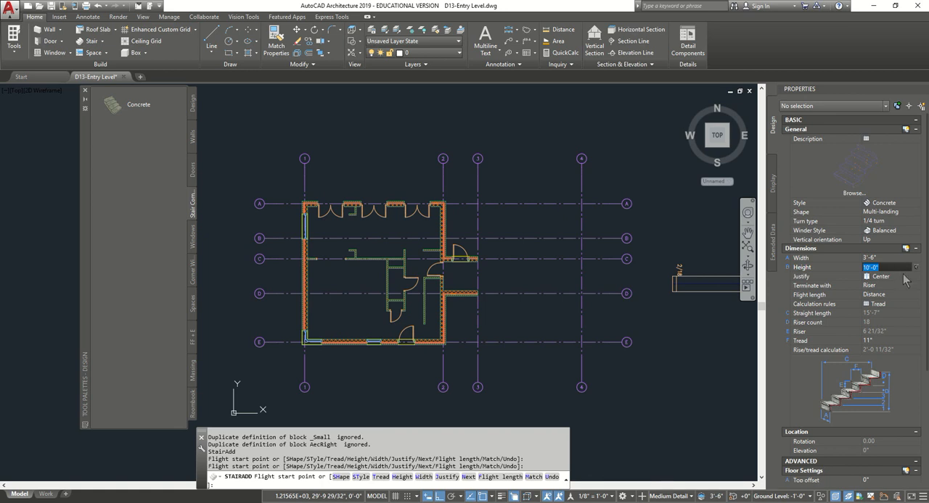
left_click(899, 276)
left_click(889, 304)
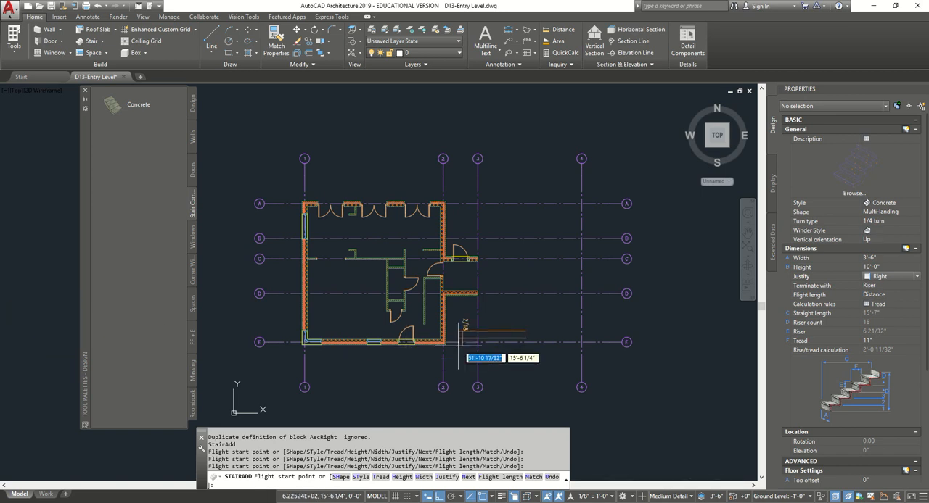
- Place the first flight from the door opening's corner on the lower wall's inner face, running 4'-7" toward the right exterior wall
scroll(406, 341, "up", 5)
scroll(387, 337, "up", 3)
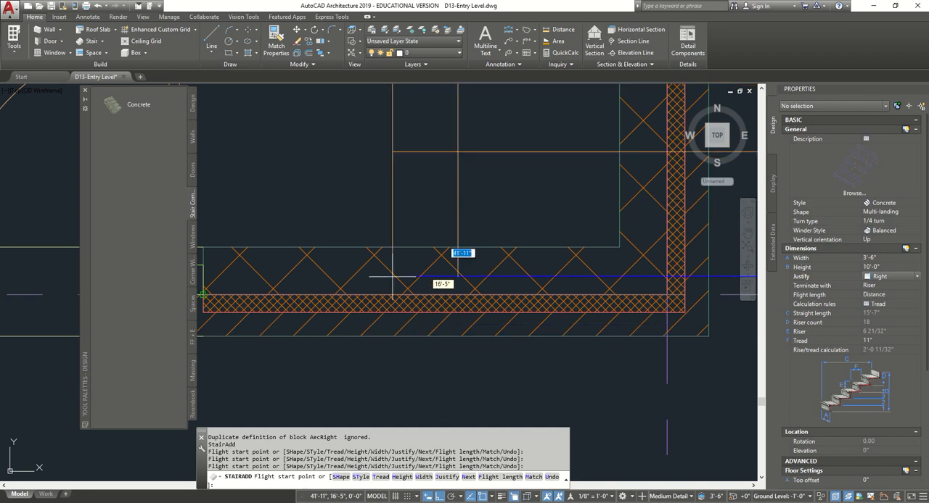
scroll(371, 261, "down", 1)
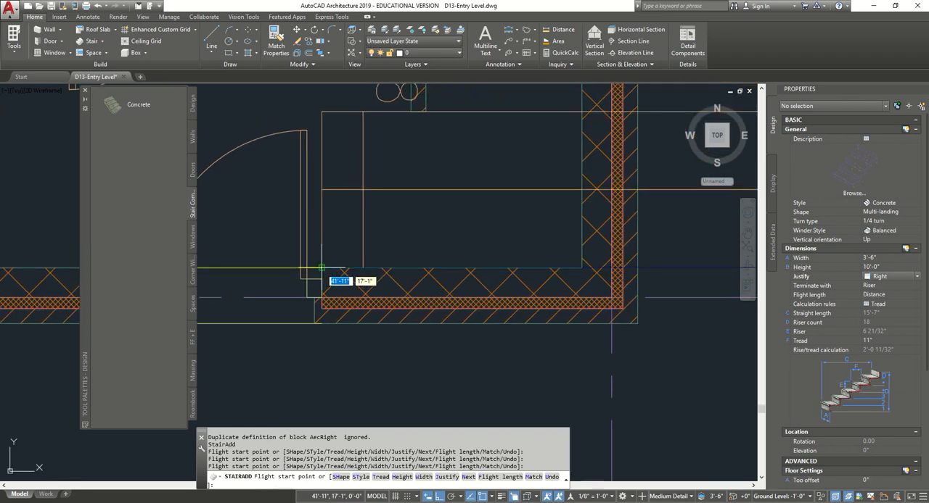
left_click(321, 268)
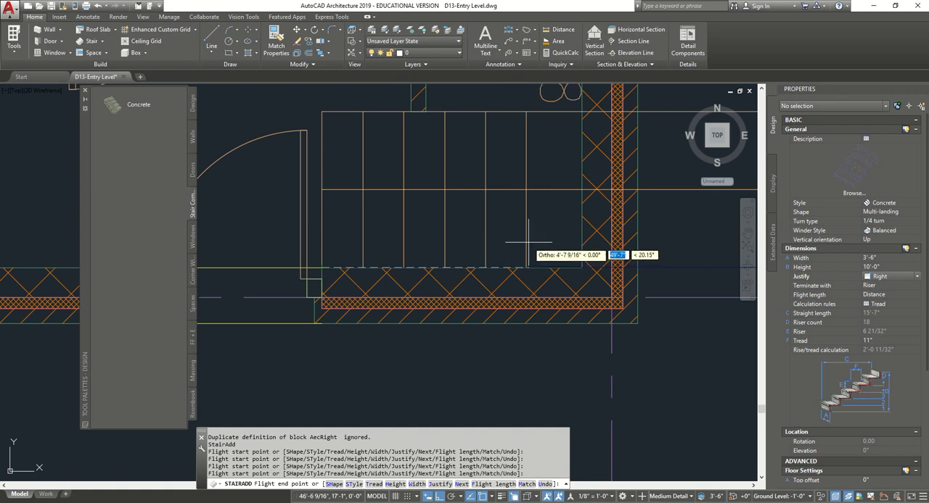
middle_click_drag(528, 250, 529, 313)
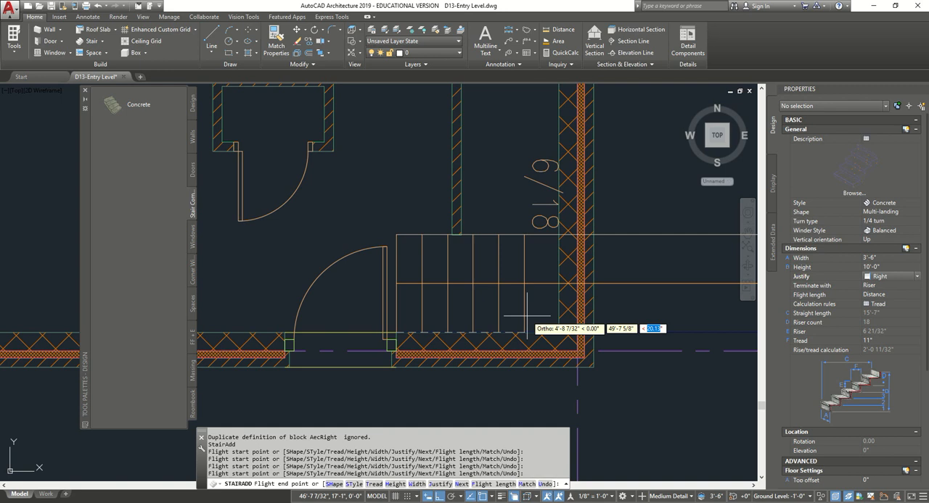
key("Tab")
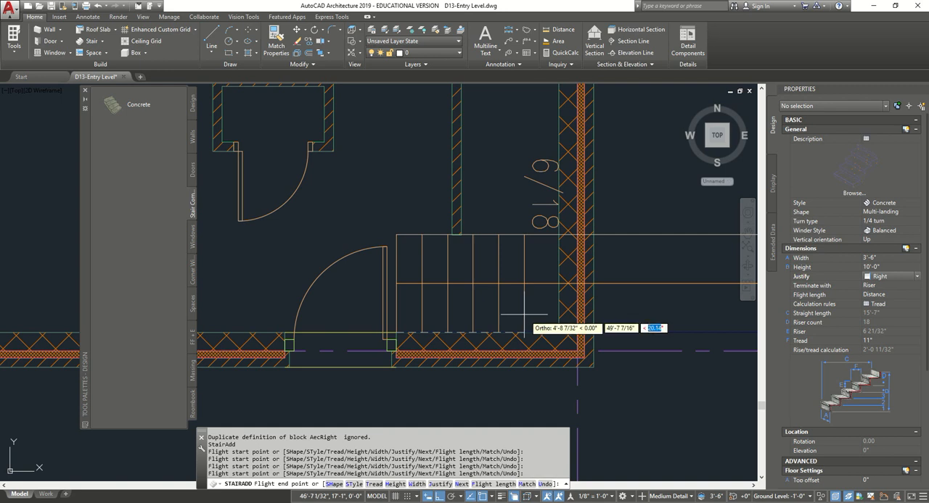
type("4'7")
key("Return")
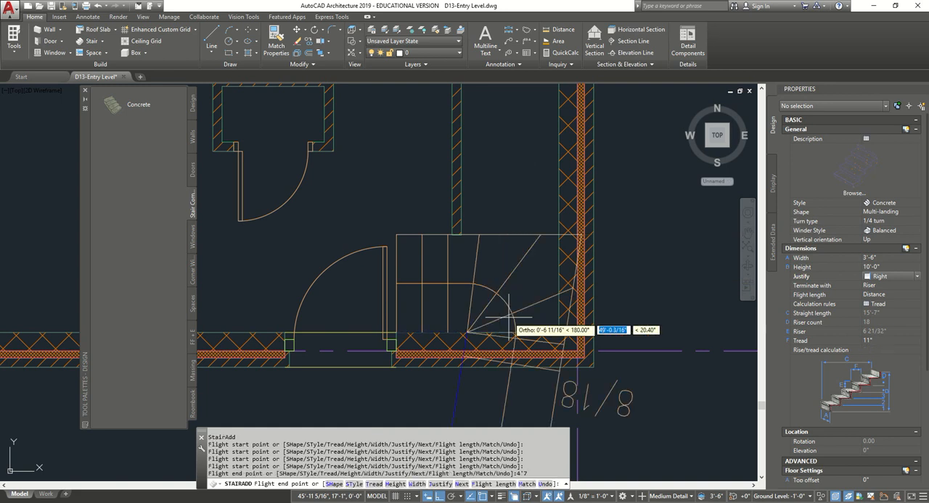
- Run the second flight straight up the plan past the corridor door to use all 18 risers, and end the stair command
middle_click_drag(493, 148, 496, 315)
middle_click_drag(512, 151, 512, 193)
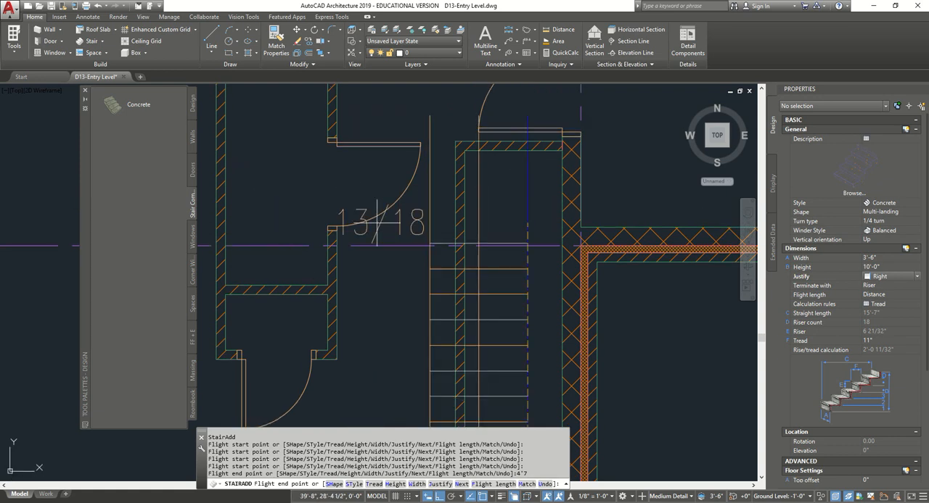
middle_click_drag(381, 177, 383, 295)
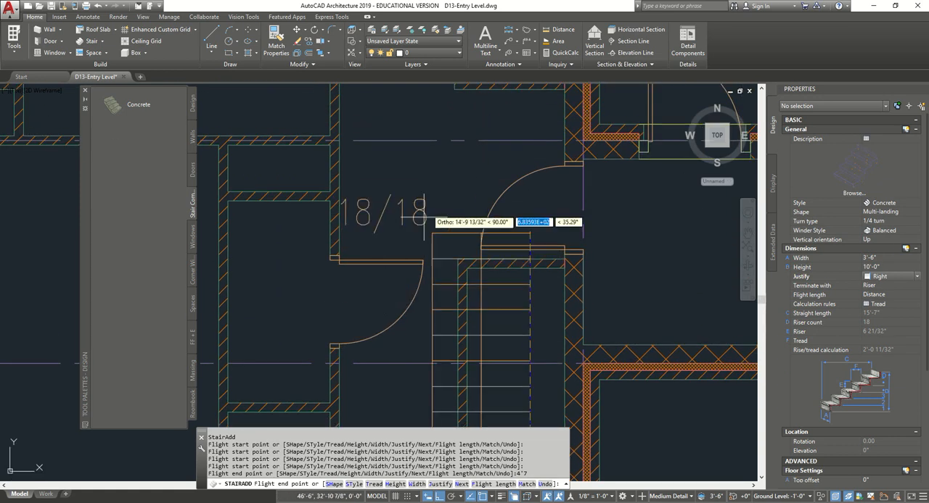
left_click(447, 154)
key("Escape")
- Fix the new stair's riser count at 18 and its tread at 11" in its calculation rules
scroll(451, 285, "down", 5)
scroll(450, 285, "up", 3)
scroll(451, 285, "up", 4)
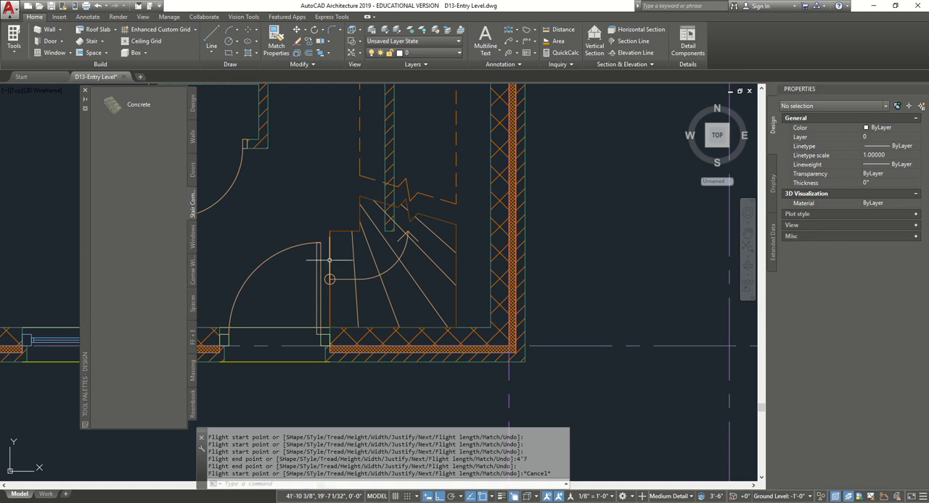
left_click(457, 264)
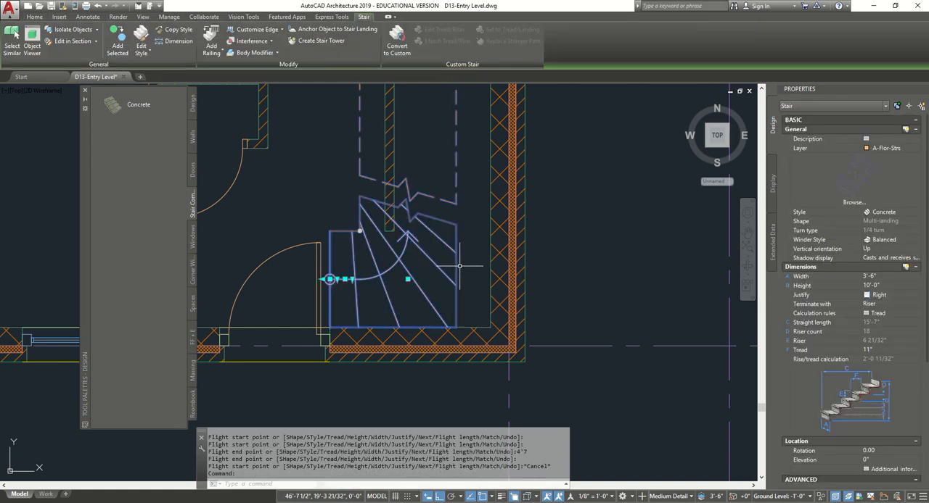
left_click(889, 312)
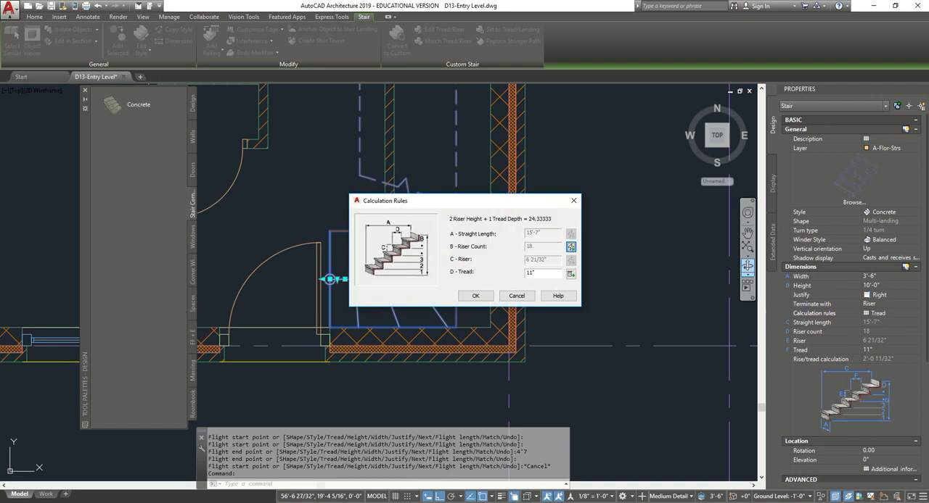
left_click(571, 247)
double_click(553, 272)
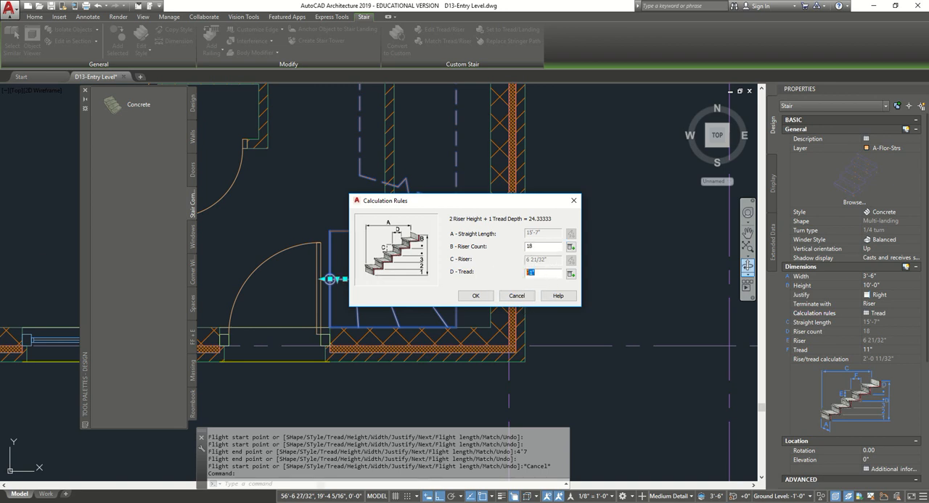
left_click(475, 296)
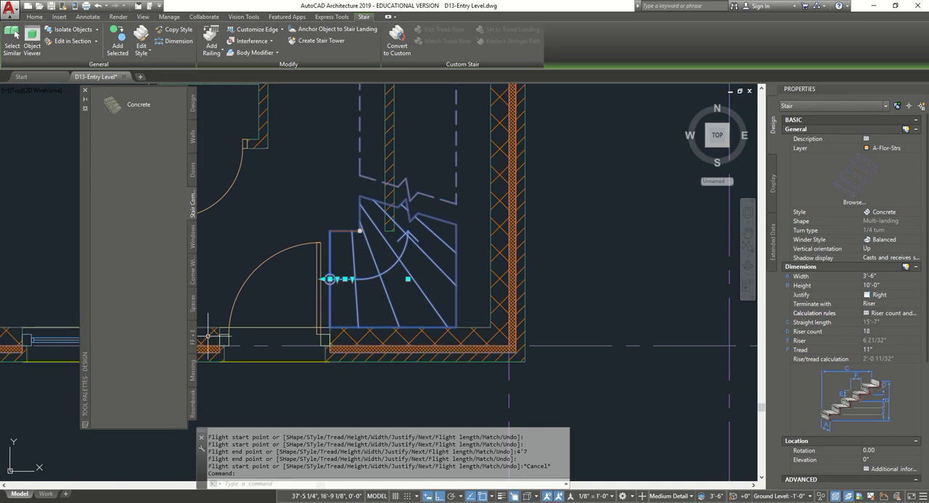
- Move the stair from its outer corner at the turn to the inside corner where the two exterior walls meet
scroll(526, 334, "up", 4)
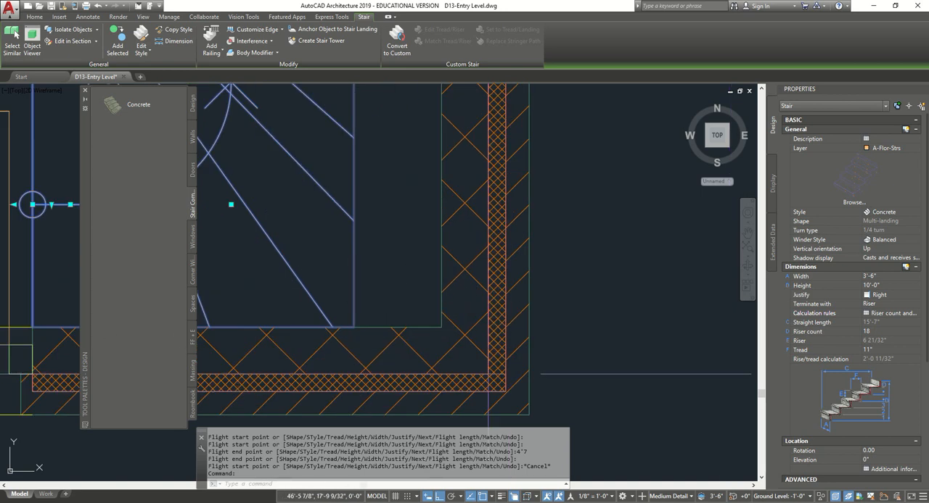
key("Escape")
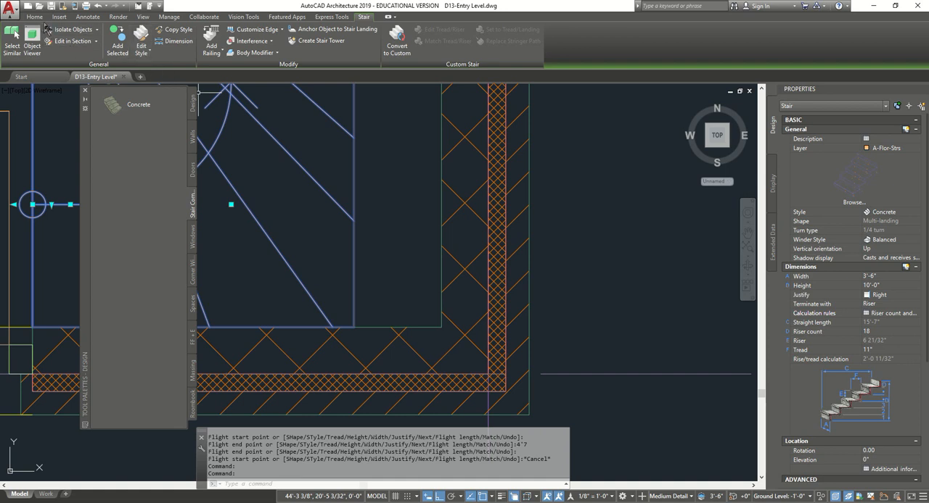
left_click(34, 17)
left_click(389, 218)
left_click(356, 240)
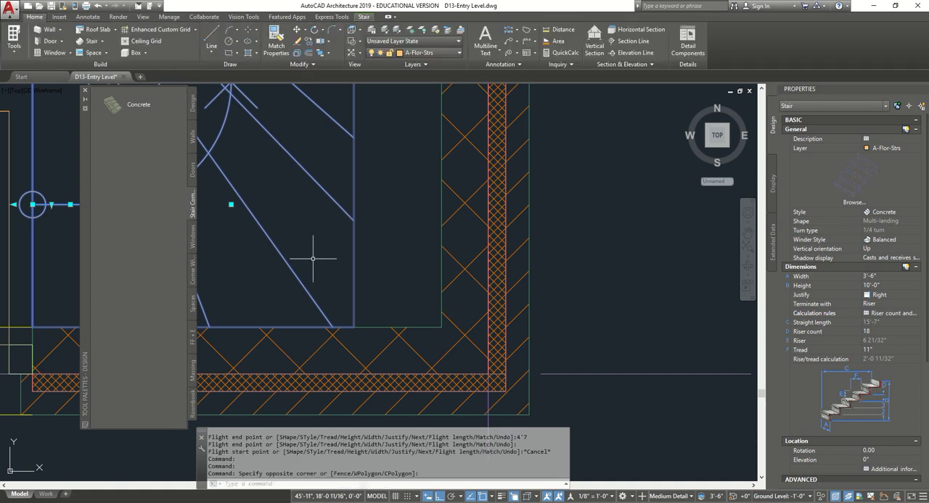
scroll(310, 258, "down", 4)
type("m")
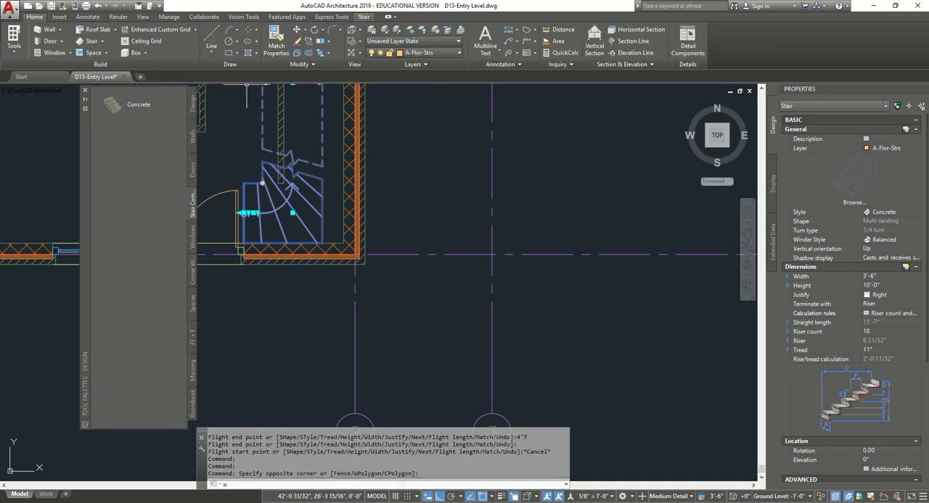
key("Return")
scroll(358, 227, "up", 6)
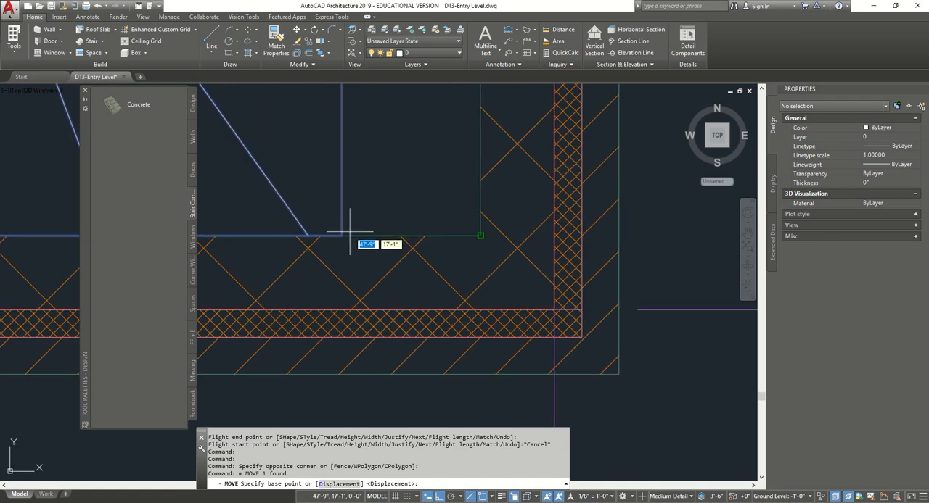
left_click(341, 235)
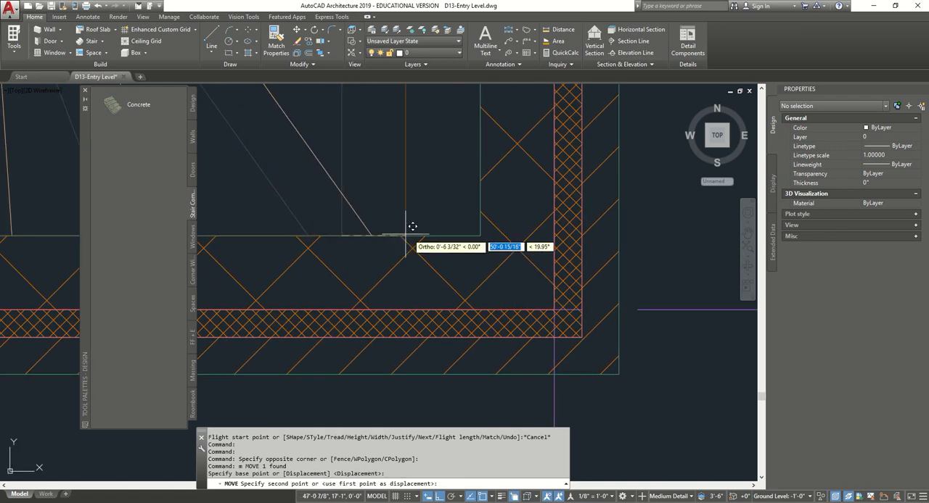
left_click(482, 229)
- Turn off Sloping Riser in the component settings of the stair's Concrete style
scroll(487, 230, "down", 5)
scroll(523, 283, "up", 4)
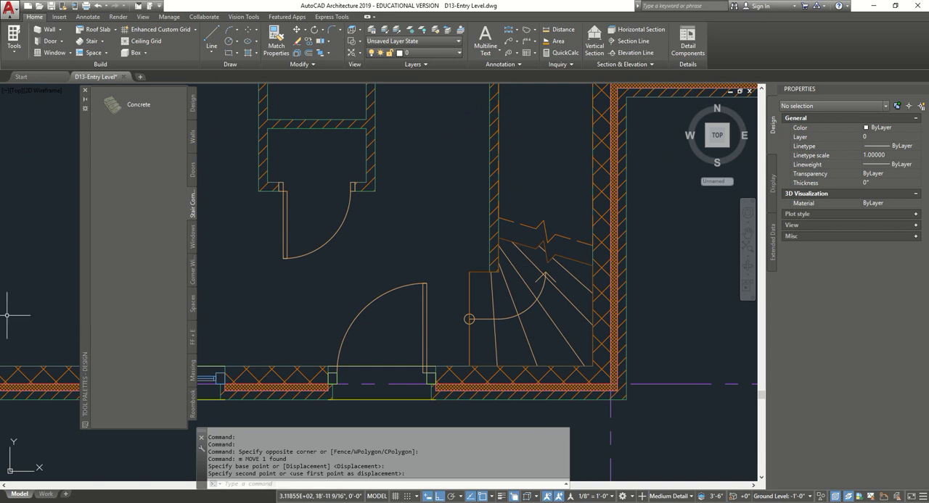
left_click(469, 291)
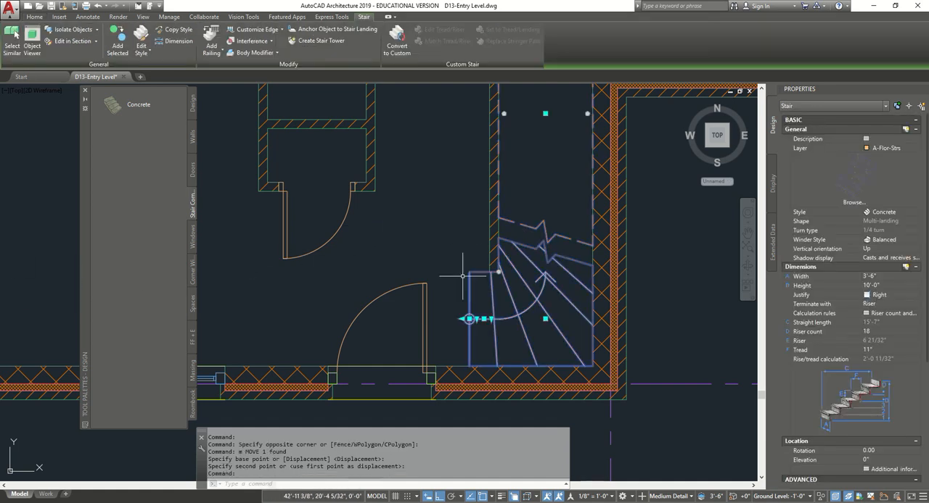
left_click(143, 37)
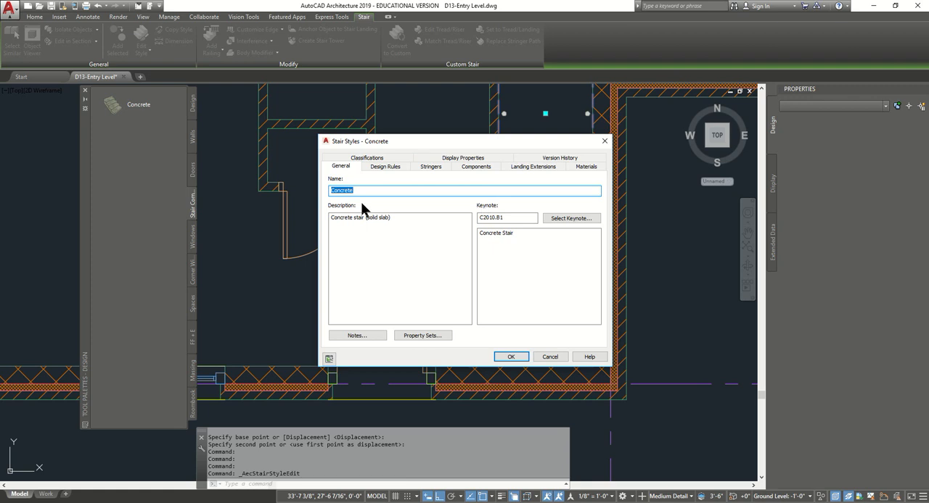
left_click(485, 167)
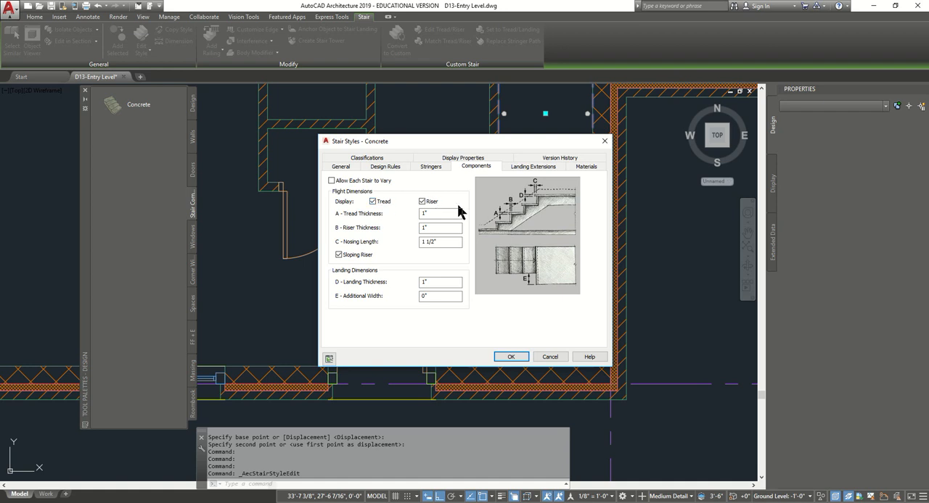
left_click(426, 228)
left_click(510, 358)
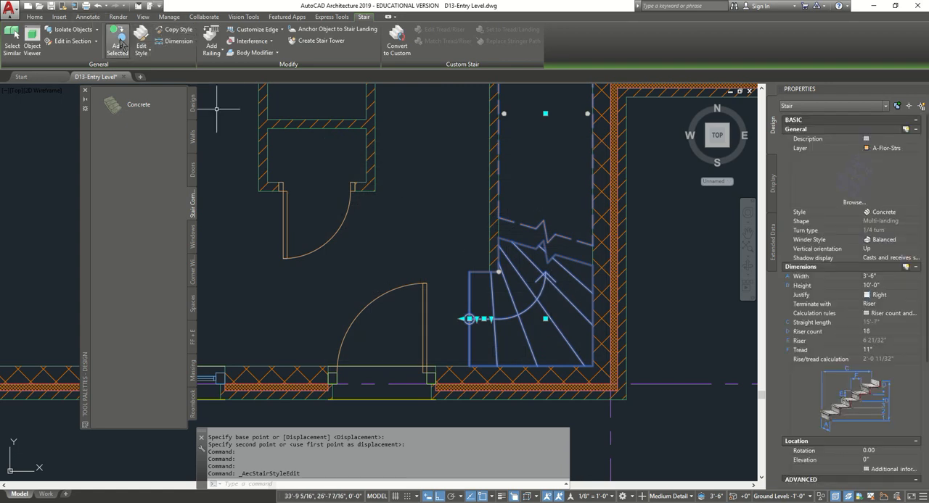
- Add a style override for the Plan High Detail display representation of the Concrete stair style
left_click(142, 38)
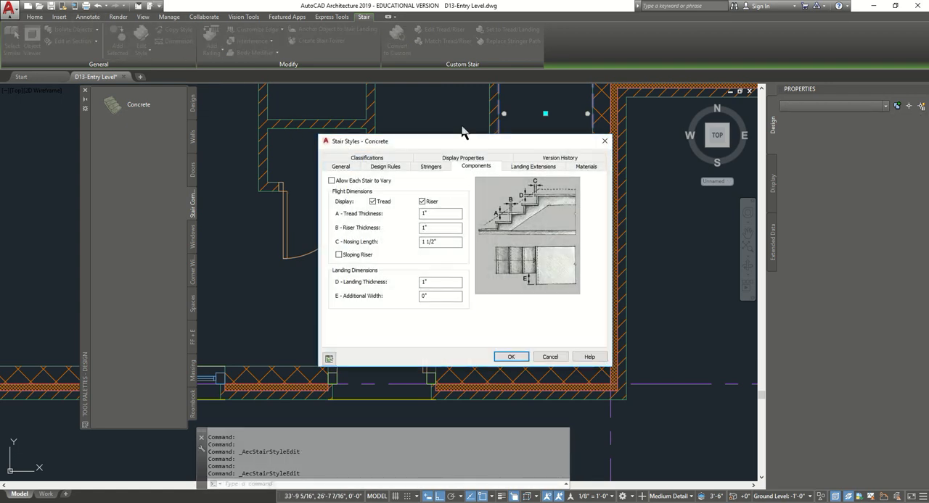
left_click_drag(457, 139, 286, 149)
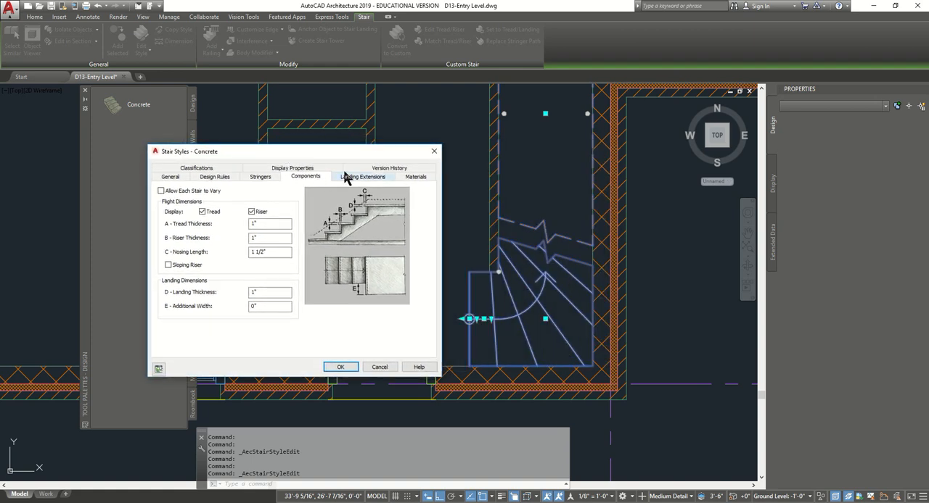
left_click(300, 168)
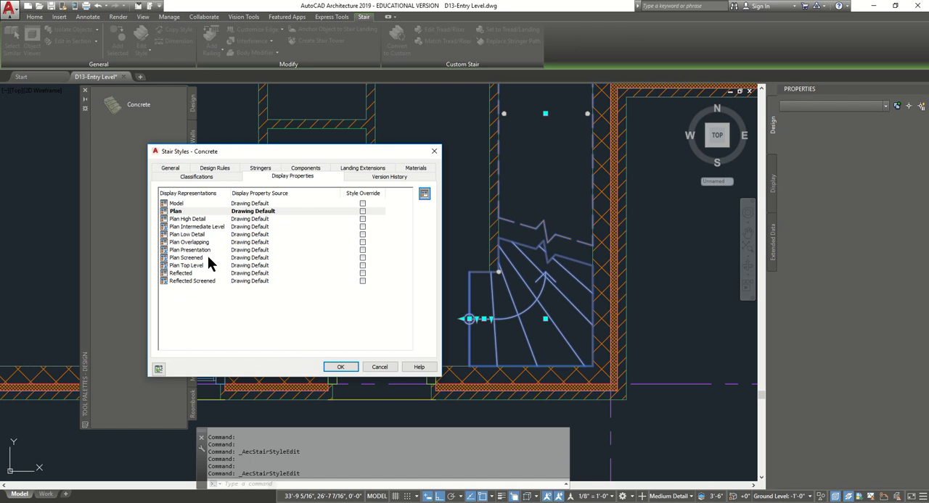
left_click(184, 220)
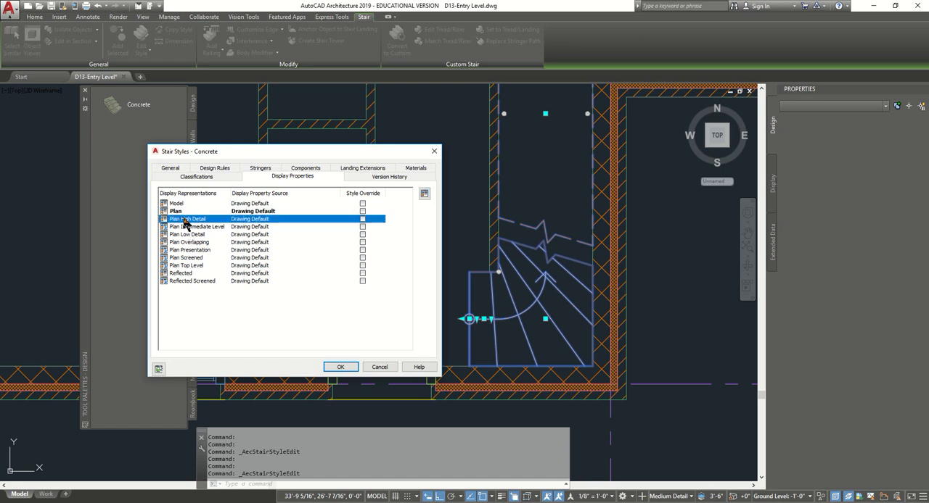
left_click(362, 220)
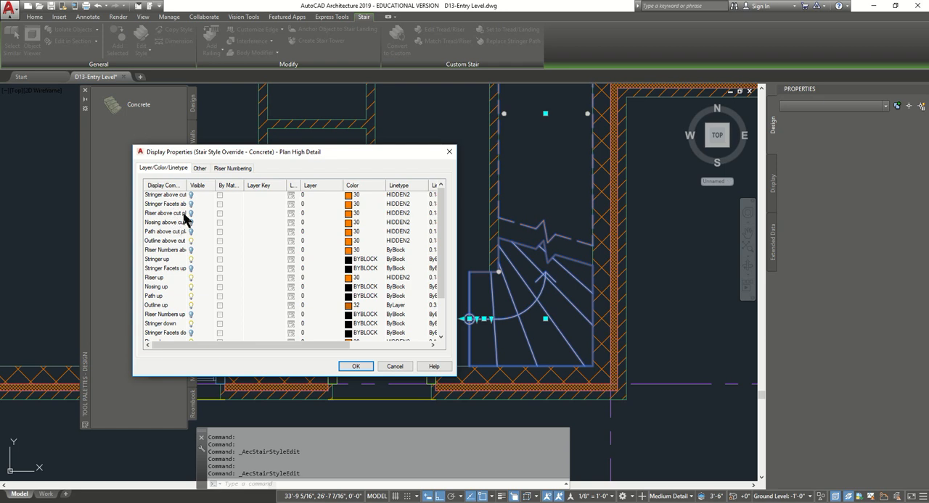
- Make the Riser above cut plane and Path above cut plane components visible in the override and accept the style changes
left_click_drag(187, 185, 231, 181)
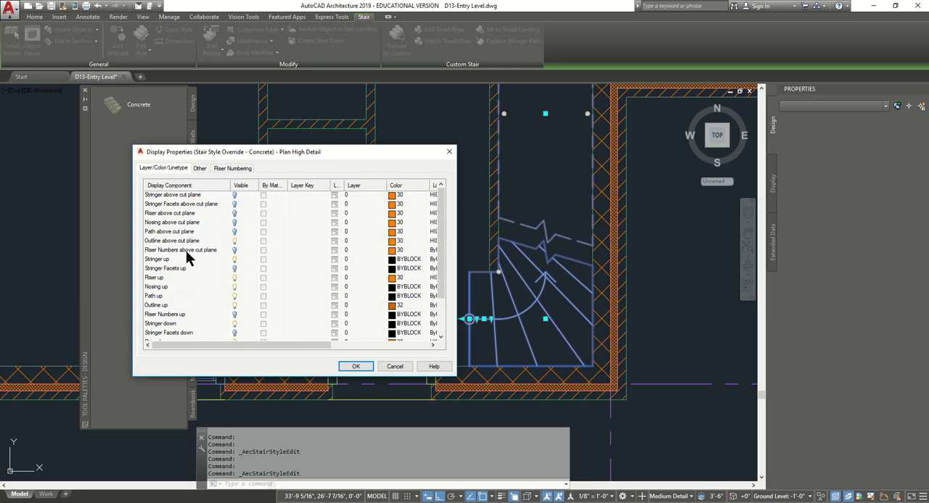
scroll(177, 265, "down", 2)
scroll(180, 266, "up", 2)
left_click(235, 214)
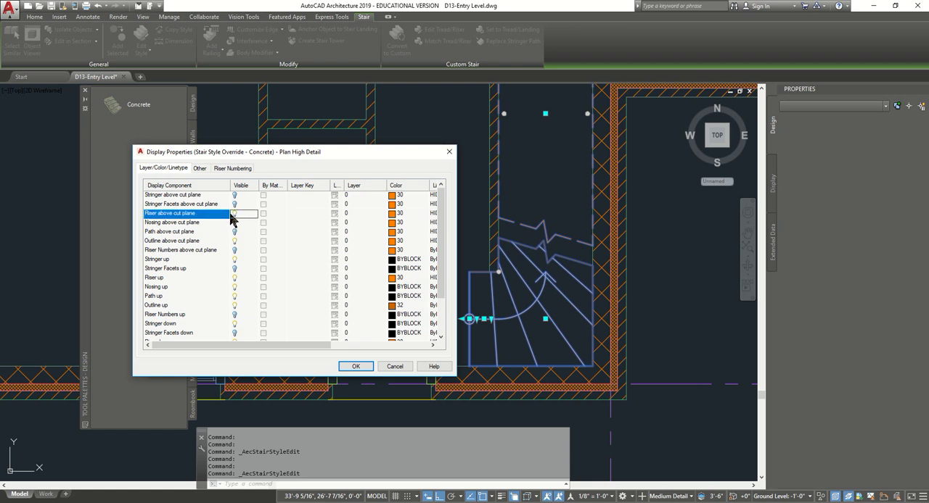
left_click(233, 231)
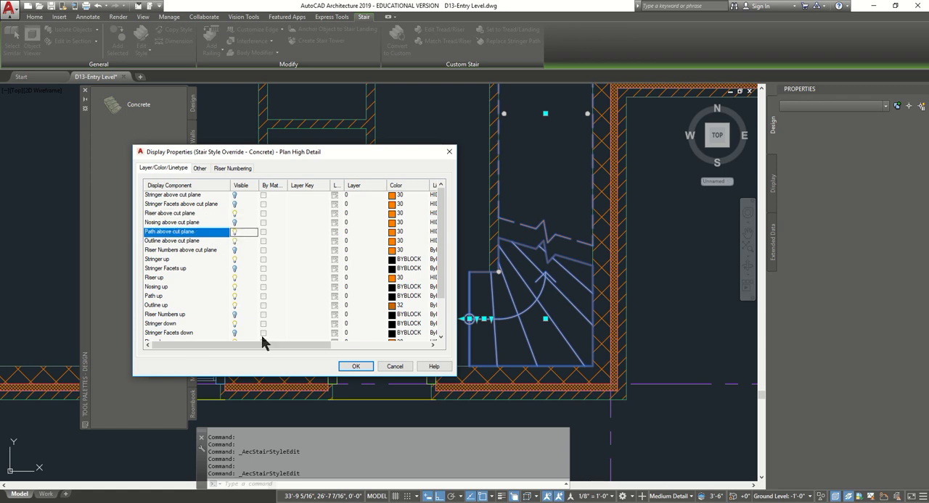
left_click(355, 366)
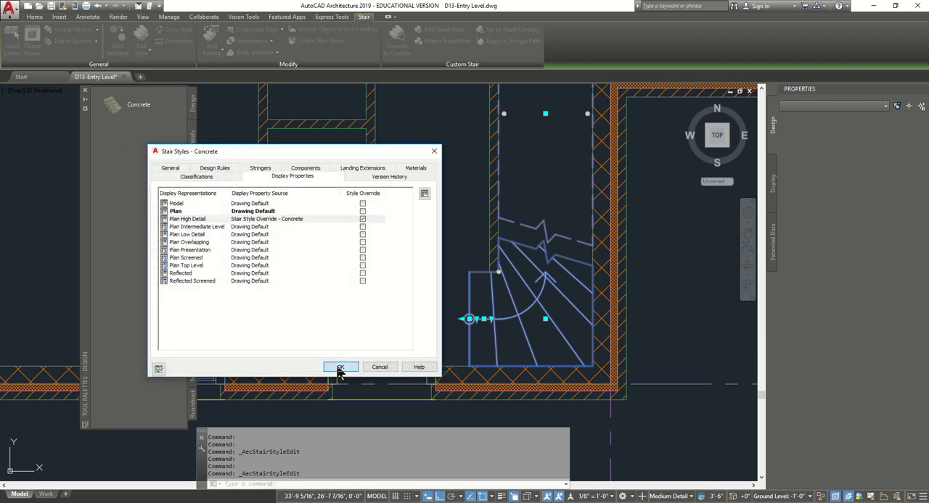
left_click(339, 367)
- Examine the stair in the High Detail display configuration, and return the drawing to Medium Detail
left_click(682, 498)
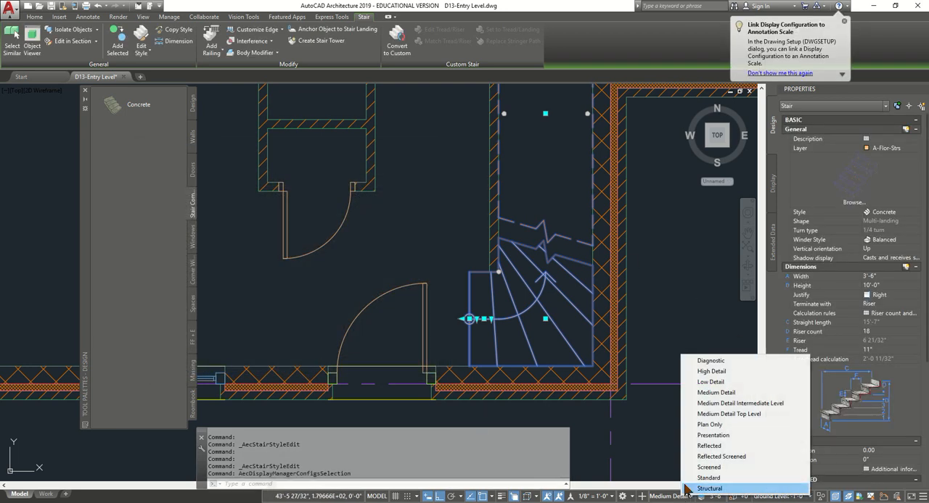
left_click(718, 372)
mouse_move(547, 274)
middle_mouse_down()
mouse_move(546, 393)
mouse_move(552, 327)
middle_mouse_up()
scroll(534, 377, "down", 2)
left_click(696, 499)
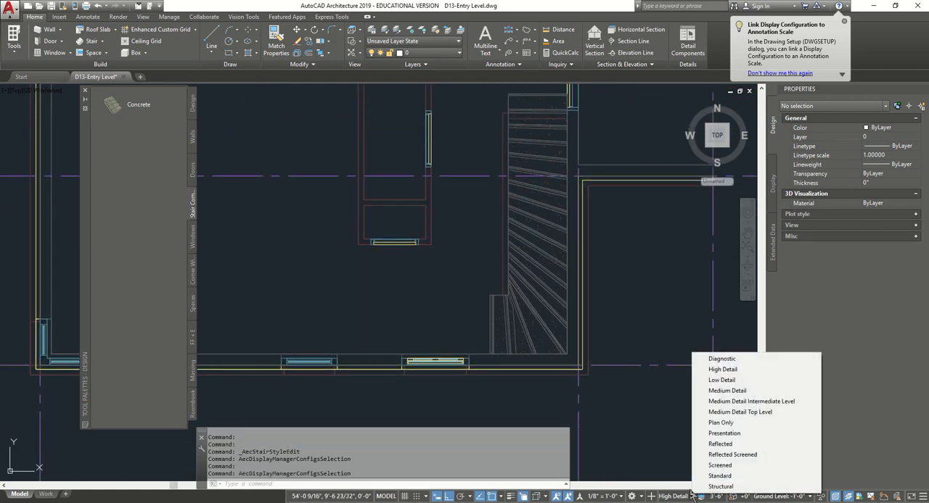
left_click(737, 393)
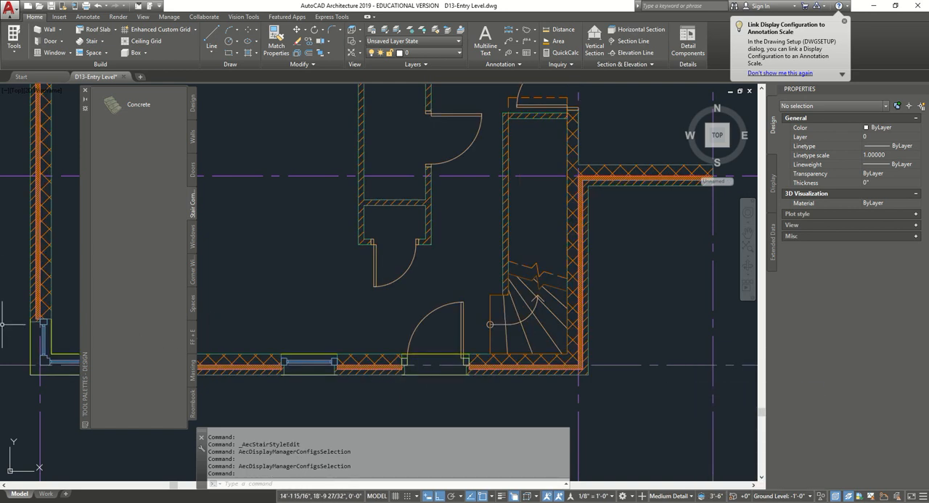
- Open the stair winder styles and duplicate the Balanced style in the Style Manager
left_click(490, 312)
left_click(148, 54)
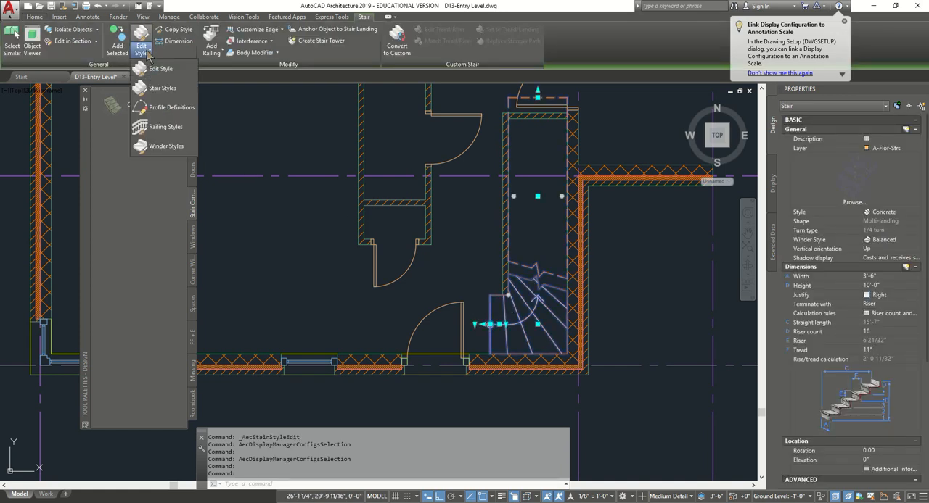
left_click(174, 147)
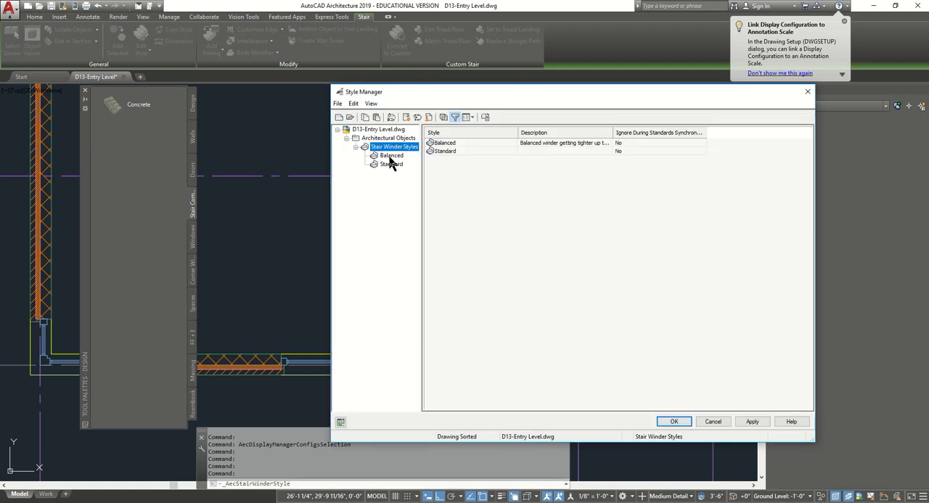
left_click(390, 156)
right_click(391, 156)
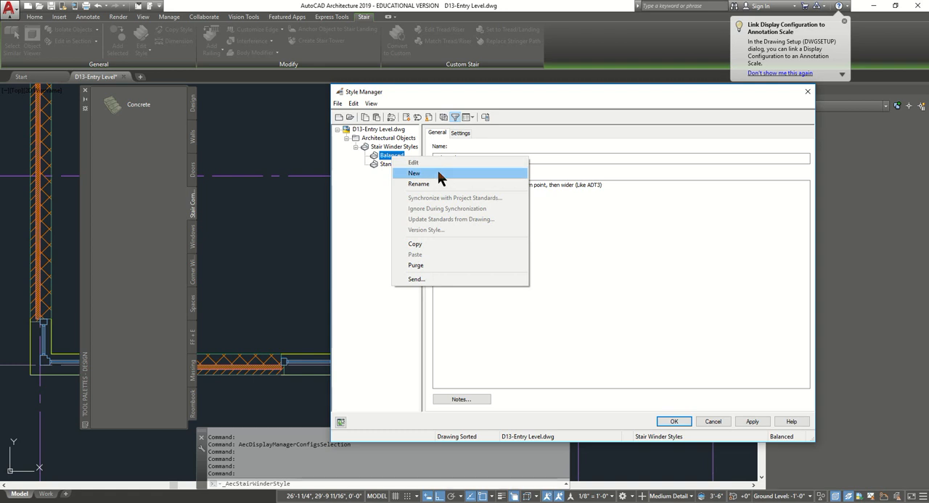
left_click(423, 244)
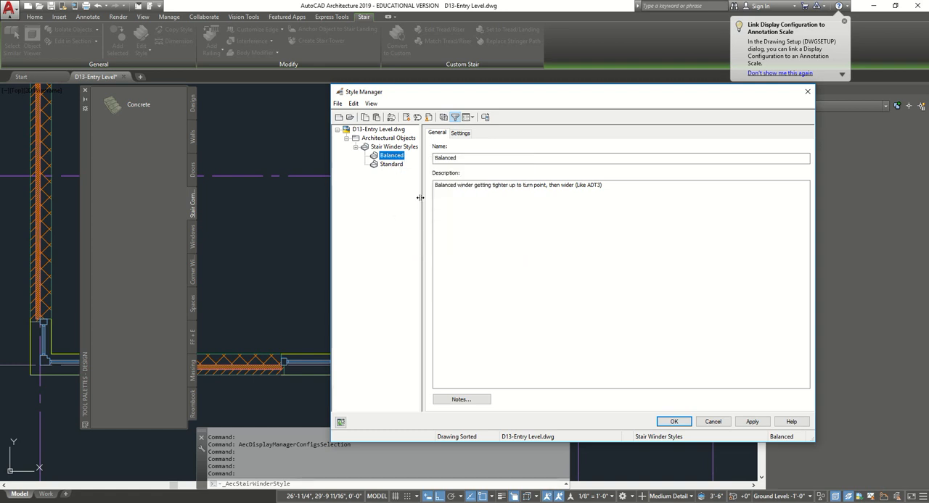
right_click(391, 158)
left_click(420, 252)
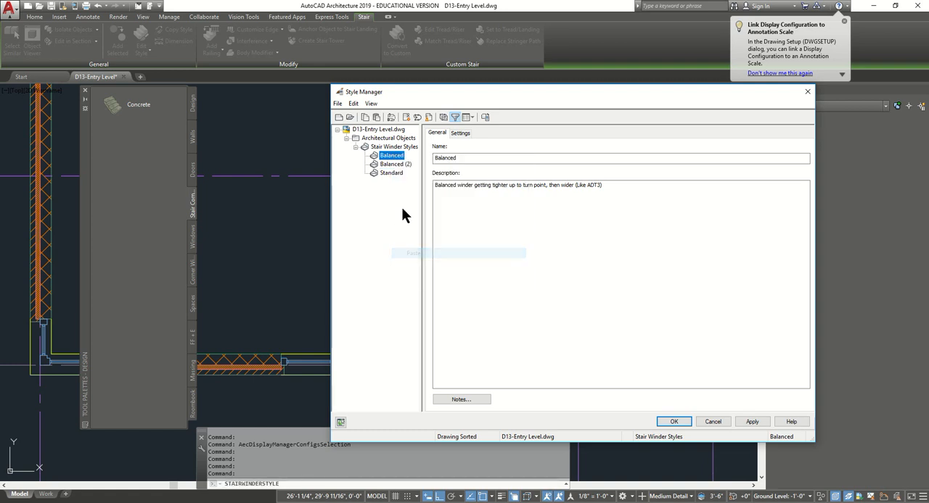
- Rename the copied Balanced winder style as Single Point
left_click(398, 166)
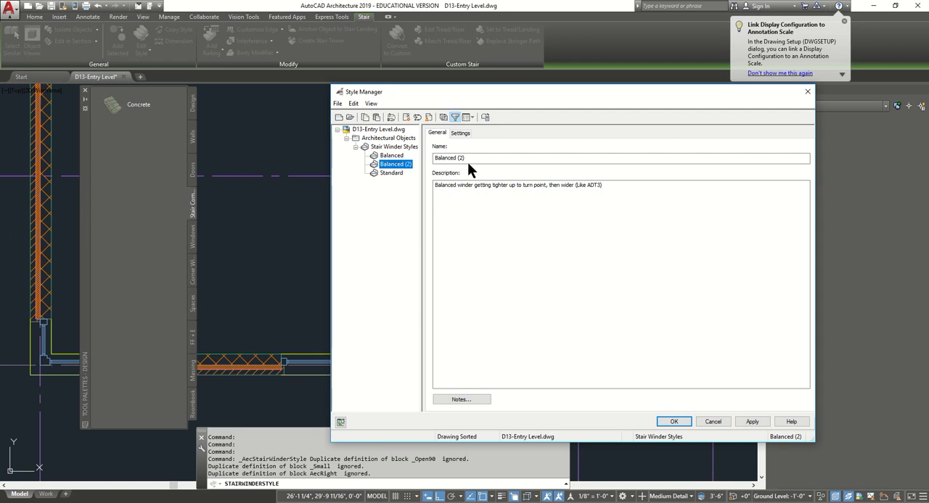
left_click_drag(467, 161, 334, 158)
type("Singl")
key("BackSpace")
key("BackSpace")
key("BackSpace")
key("BackSpace")
key("BackSpace")
key("BackSpace")
key("BackSpace")
key("BackSpace")
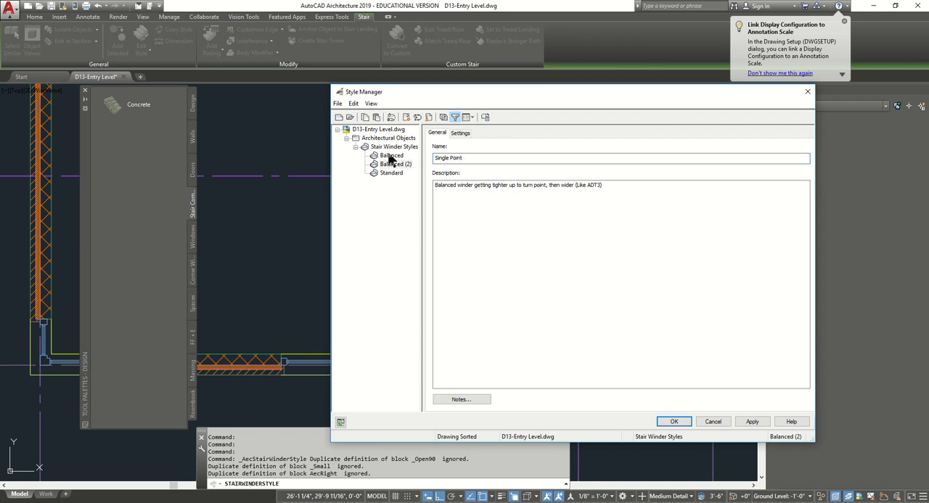
- Configure the Single Point winder style to use the riser line with winder type SinglePoint, and accept the style changes
left_click(462, 134)
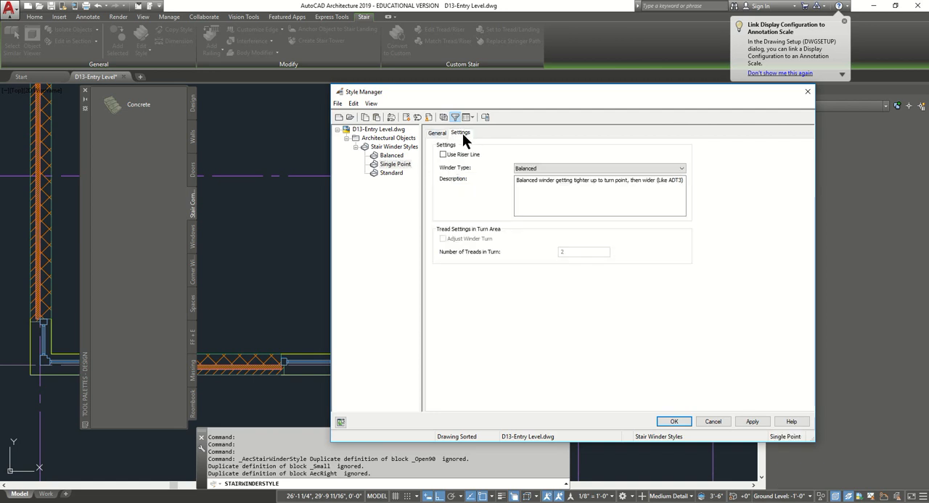
left_click(453, 153)
left_click(681, 169)
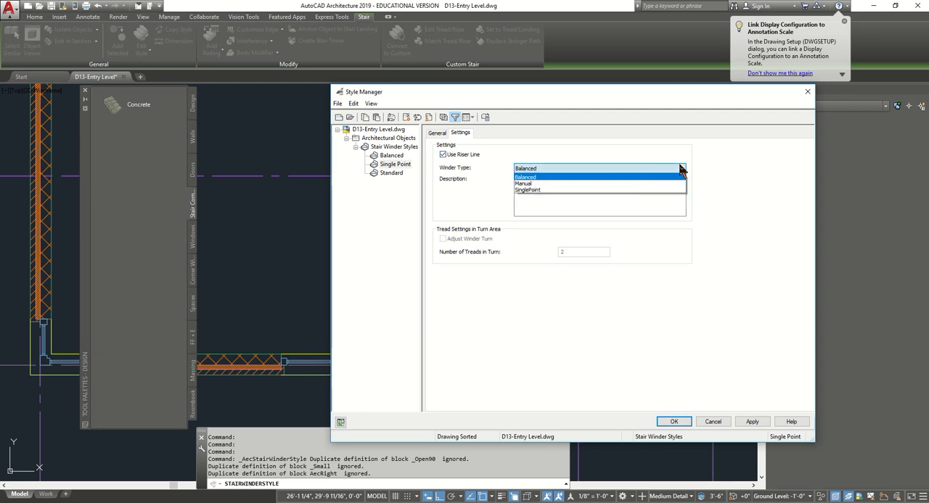
left_click(546, 190)
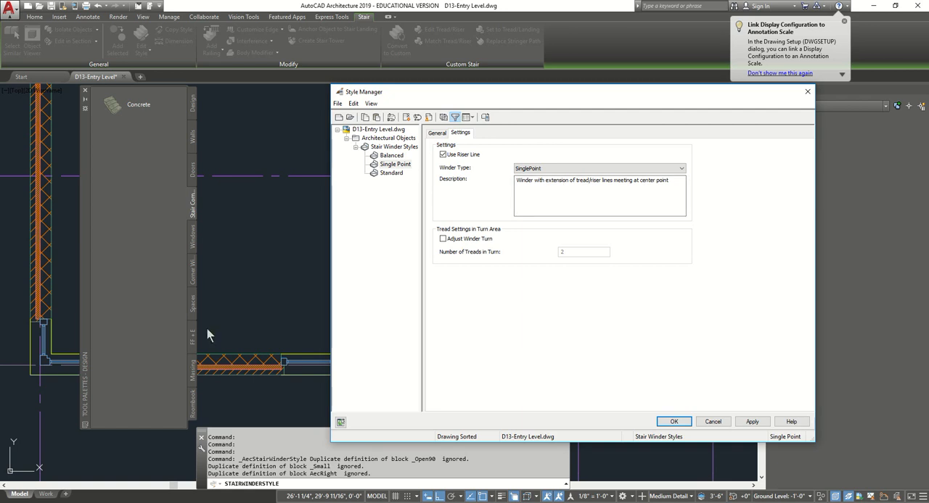
left_click(750, 423)
left_click(672, 422)
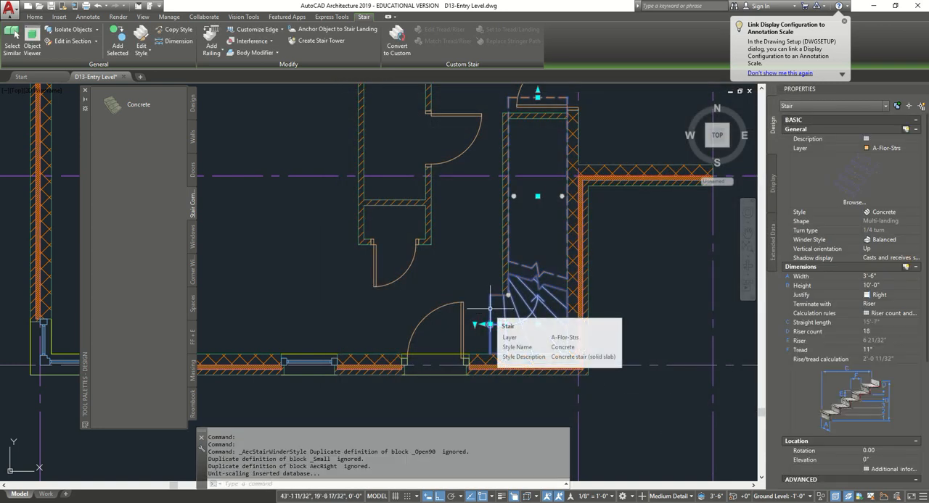
- Assign the Single Point winder style to the selected stair
left_click(916, 240)
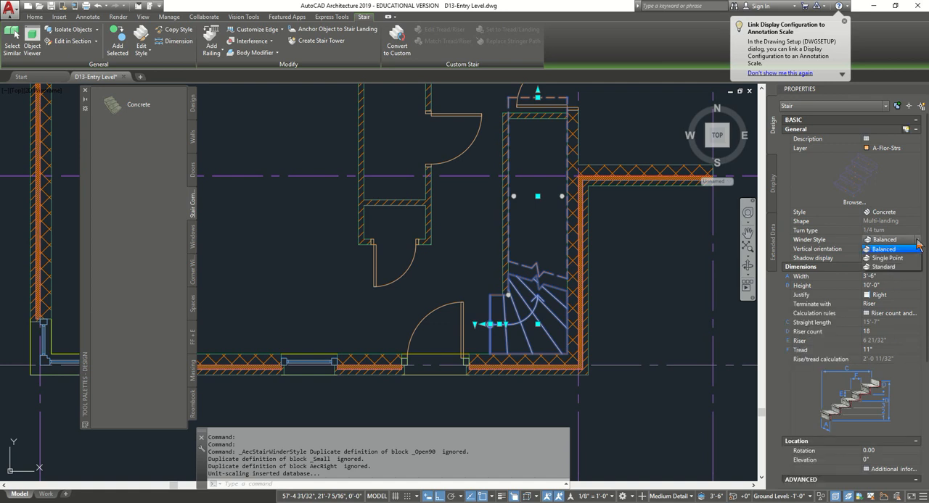
left_click(910, 259)
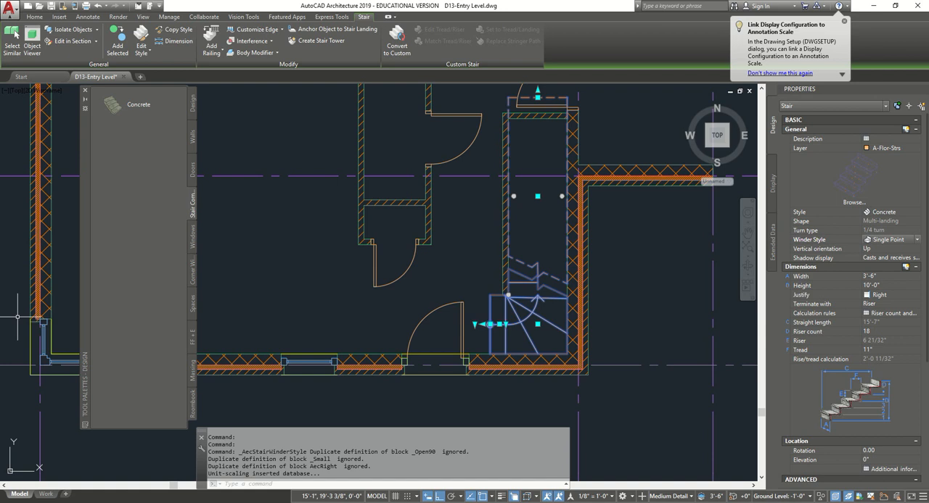
- Move the winder center point of the stair 10" at 135 degrees from the inner corner, and deselect the stair
scroll(496, 336, "up", 4)
scroll(496, 336, "up", 2)
middle_click_drag(559, 202, 528, 276)
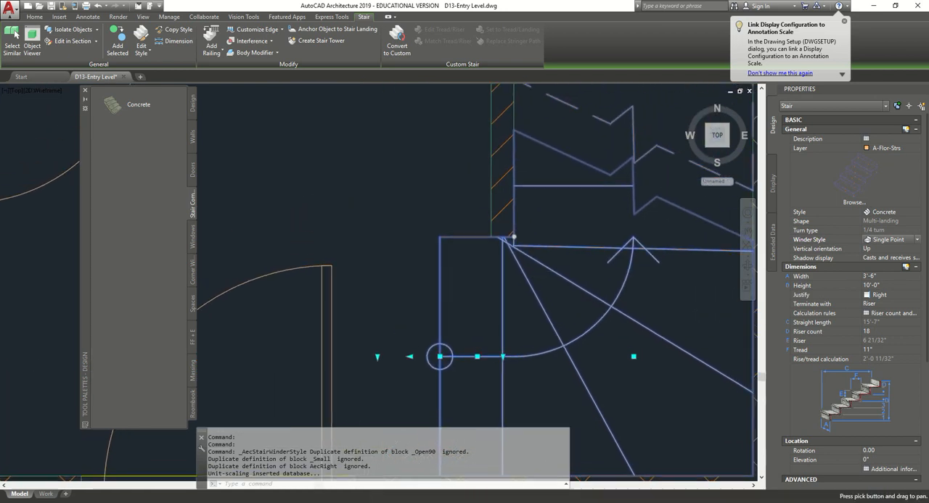
left_click(513, 237)
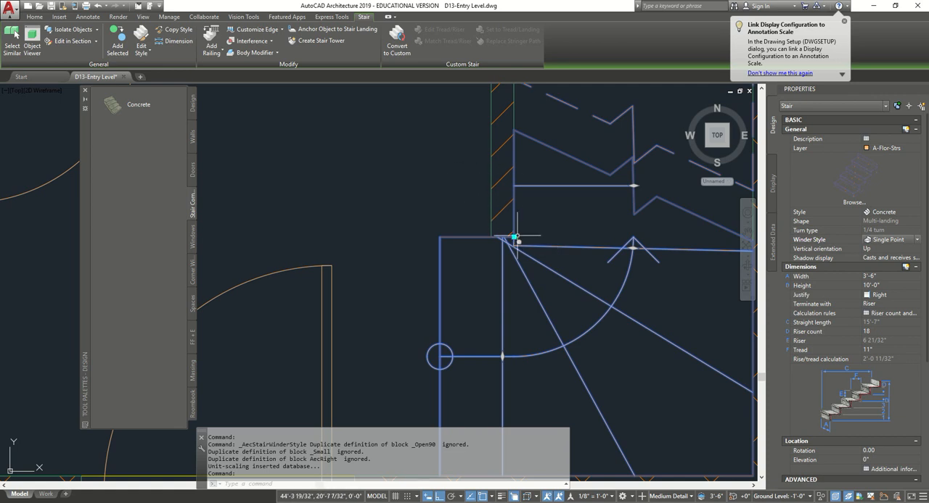
left_click(515, 236)
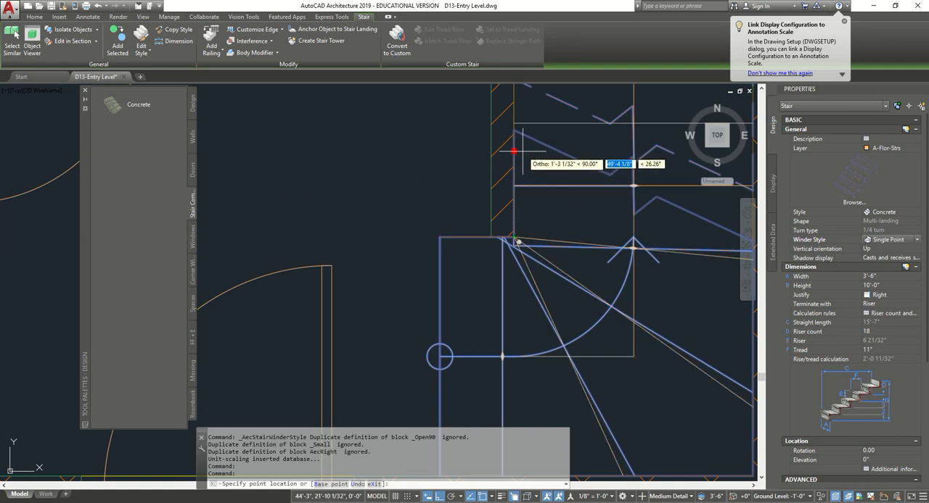
type("10")
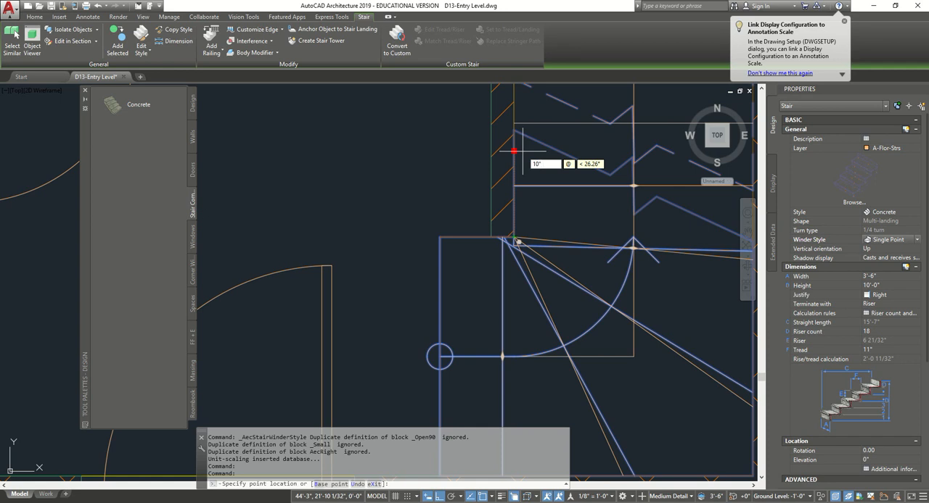
key("Tab")
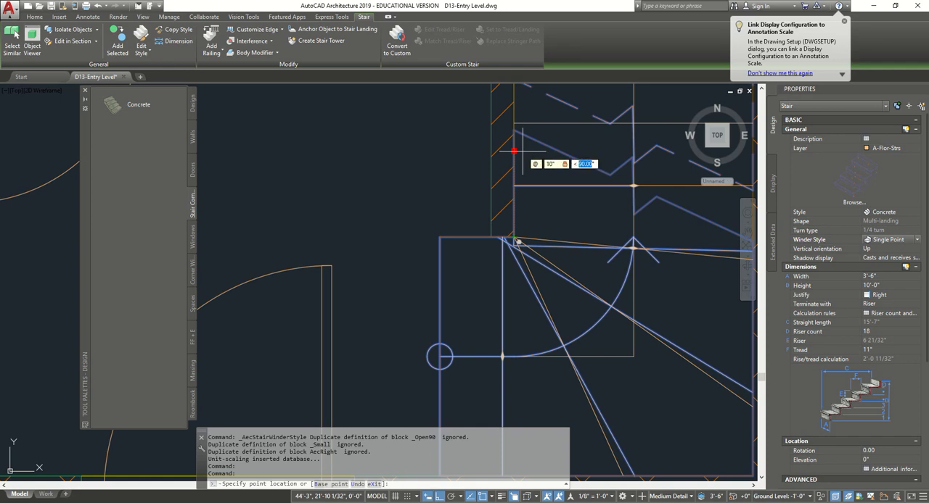
type("13")
key("Return")
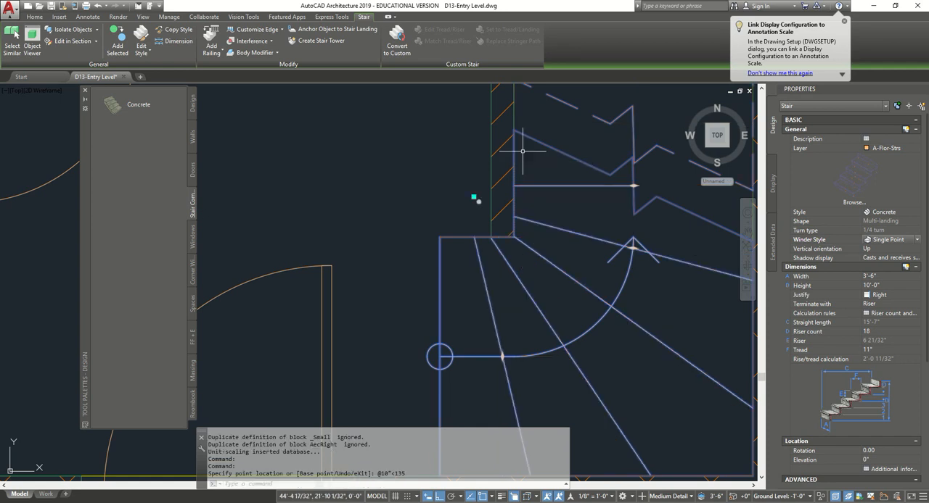
scroll(478, 218, "down", 3)
scroll(489, 237, "up", 2)
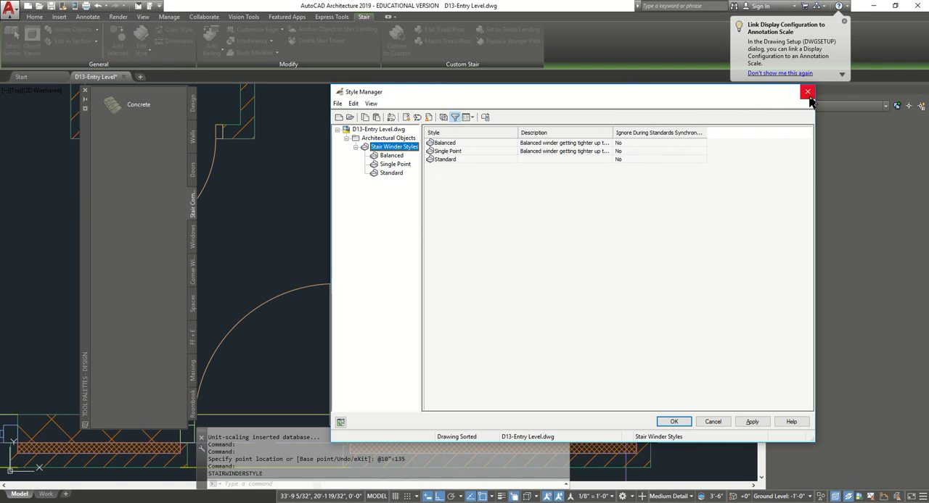
left_click(810, 92)
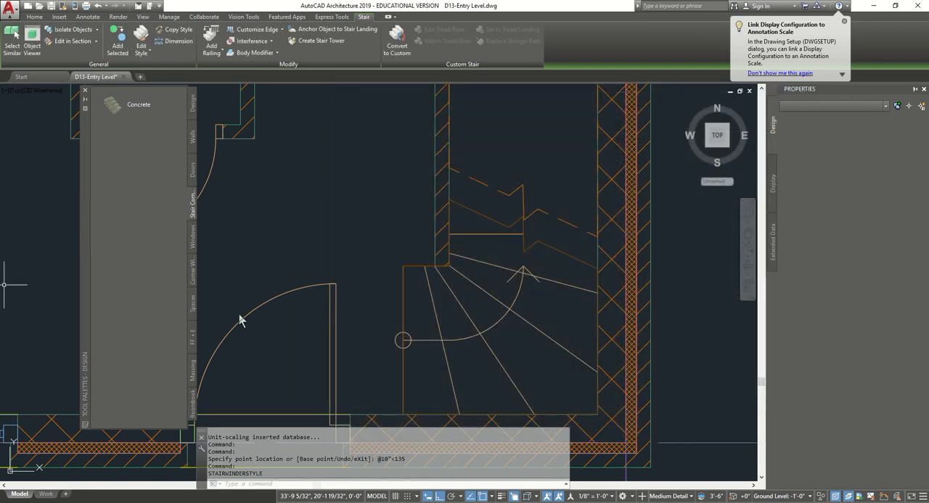
key("Escape")
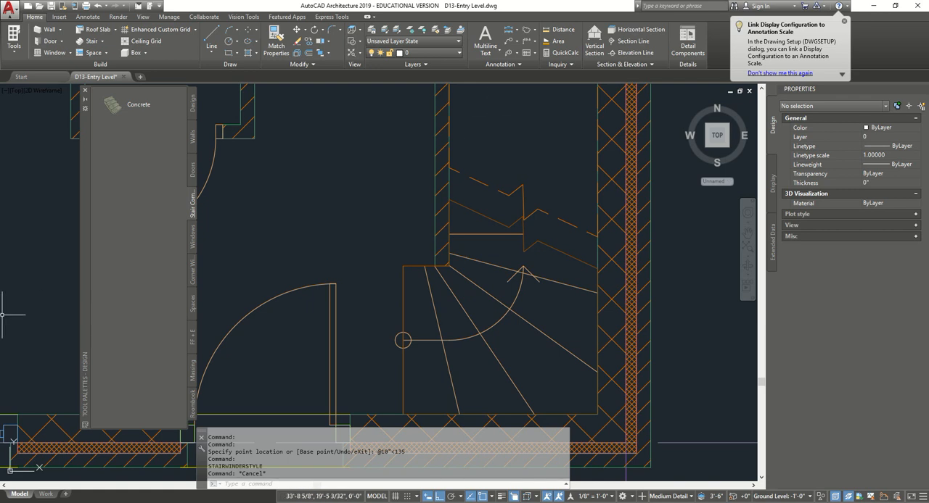
- Set the quarter-turn stair to terminate with Tread and clear the selection
middle_click_drag(404, 269, 383, 277)
left_click(439, 310)
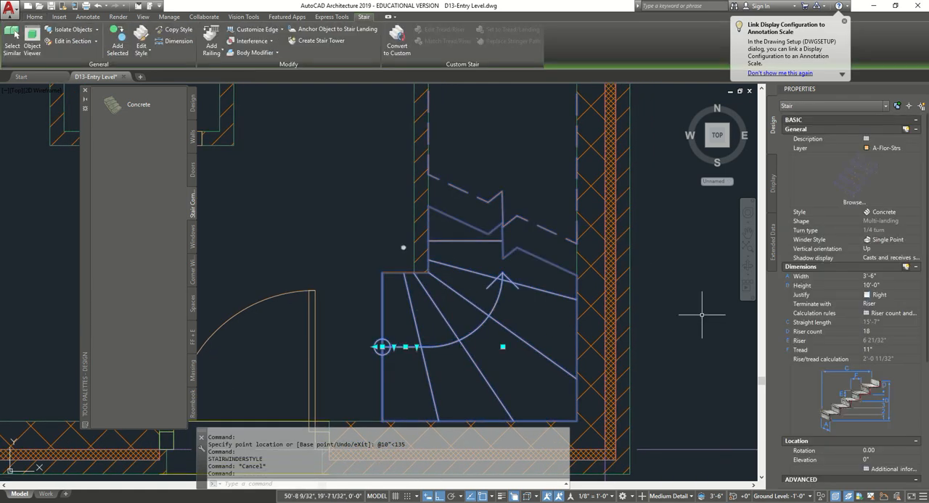
left_click(915, 305)
left_click(916, 305)
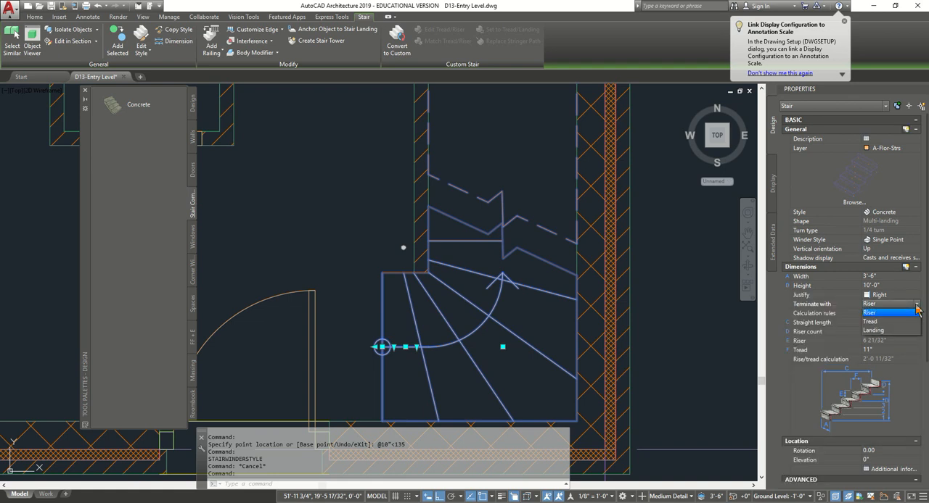
left_click(888, 321)
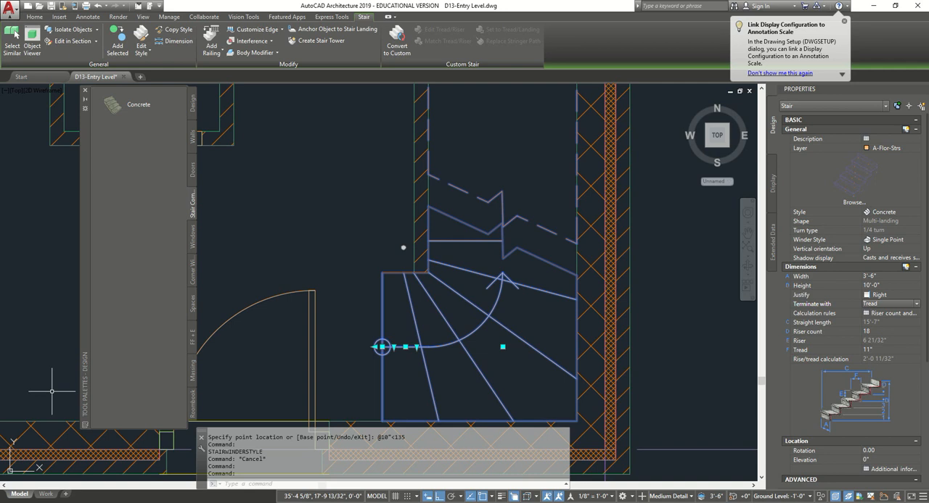
scroll(10, 307, "down", 5)
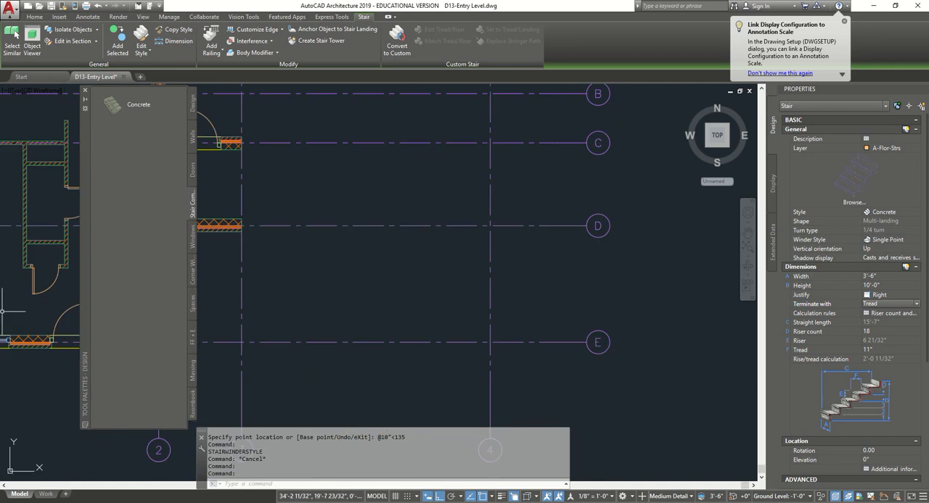
scroll(341, 311, "down", 6)
scroll(421, 303, "up", 5)
key("Escape")
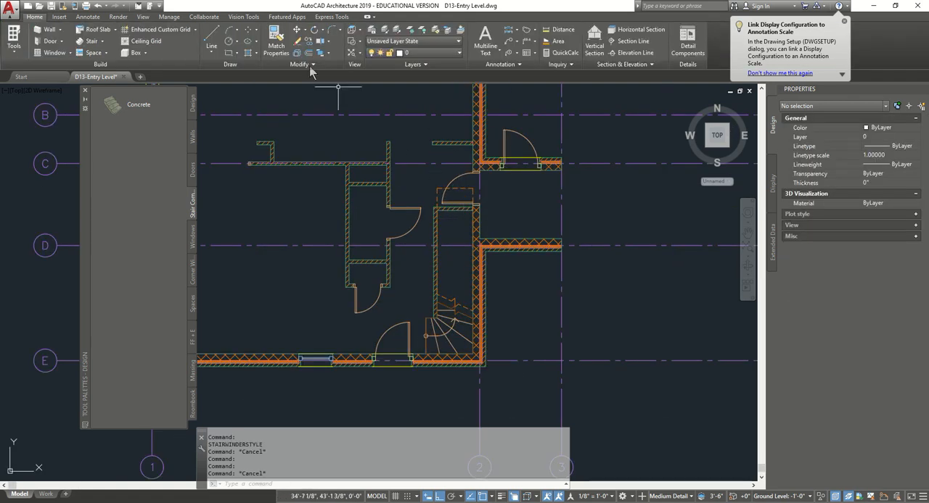
key("Escape")
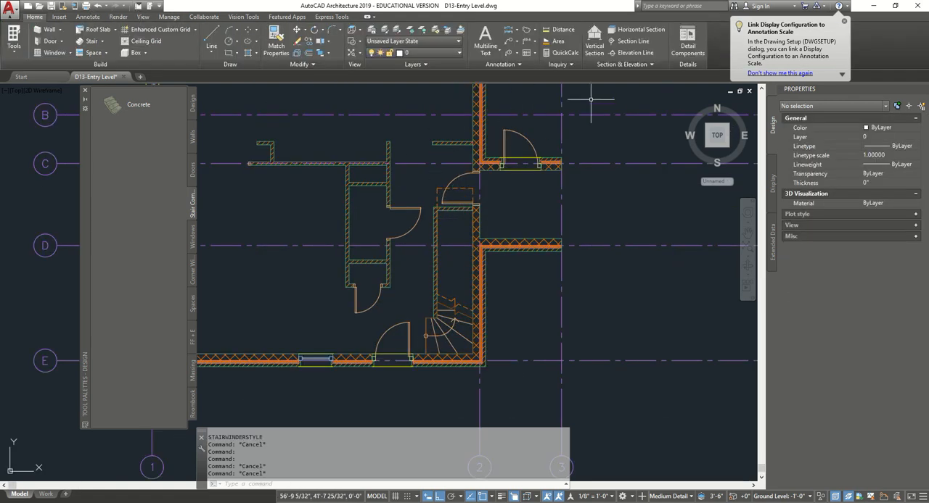
- Examine the winder stair in the 3D home view with the Conceptual visual style
left_click(687, 104)
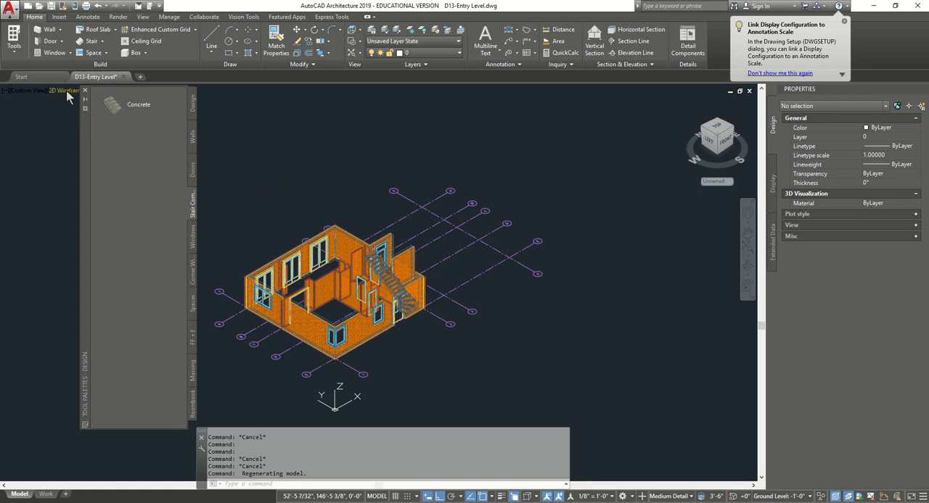
left_click(64, 90)
left_click(98, 126)
scroll(396, 272, "up", 6)
scroll(396, 272, "down", 3)
mouse_move(392, 274)
middle_mouse_down("shift")
mouse_move(323, 328)
mouse_move(313, 359)
mouse_move(384, 186)
mouse_move(425, 162)
middle_mouse_up("shift")
scroll(349, 239, "up", 9)
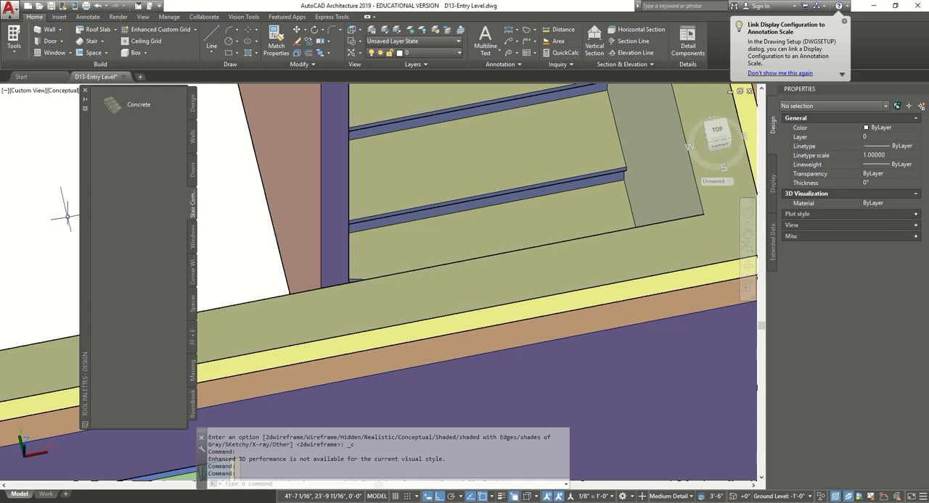
- Return the drawing to the top view in 2D Wireframe and save it
left_click(716, 129)
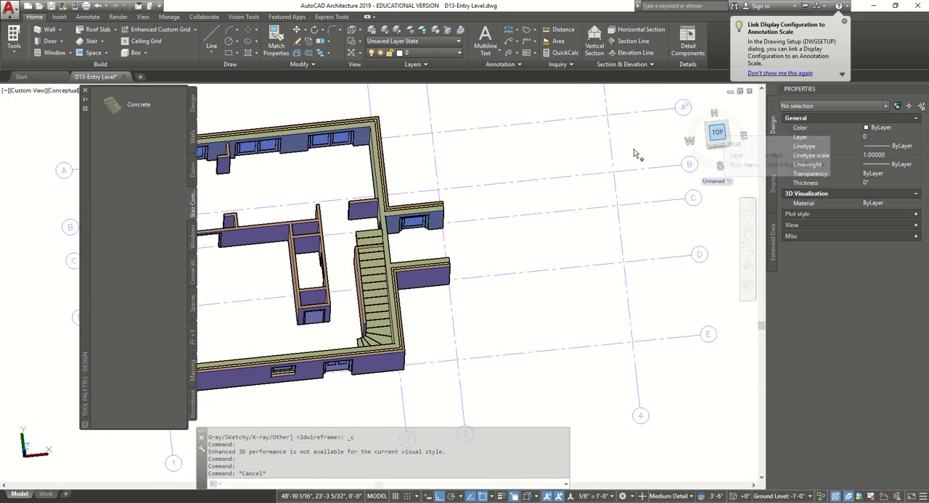
left_click(40, 91)
left_click(35, 113)
middle_click_drag(292, 265, 360, 188)
scroll(371, 246, "up", 4)
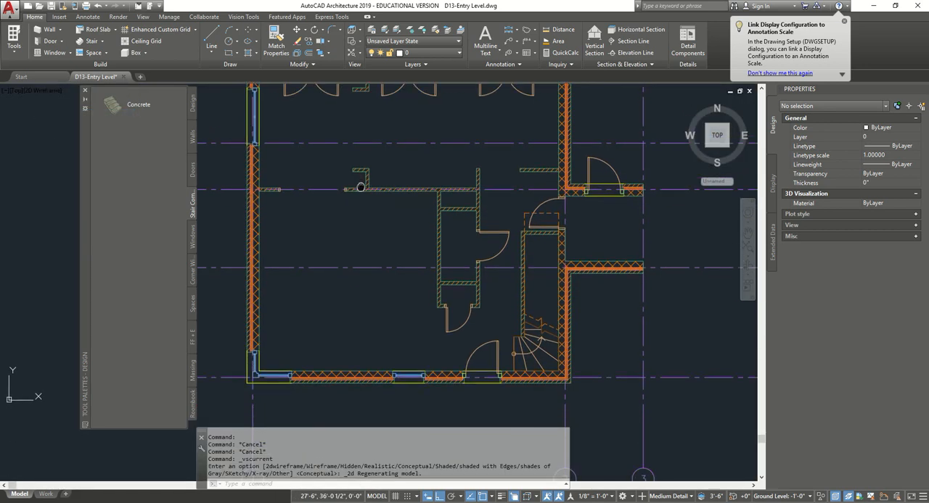
left_click(51, 5)
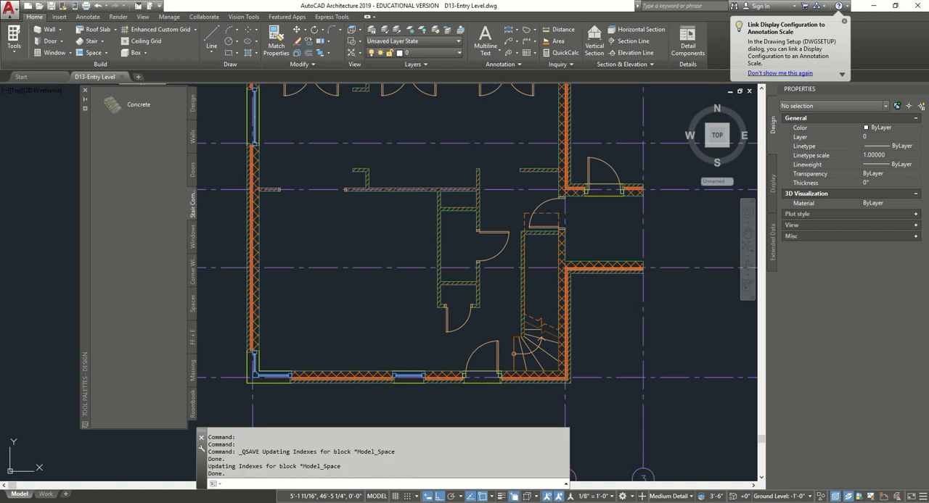
- Open the Content Browser and display the Railings category under Stairs and Railings in Design Tool Catalog - Imperial
scroll(552, 347, "up", 4)
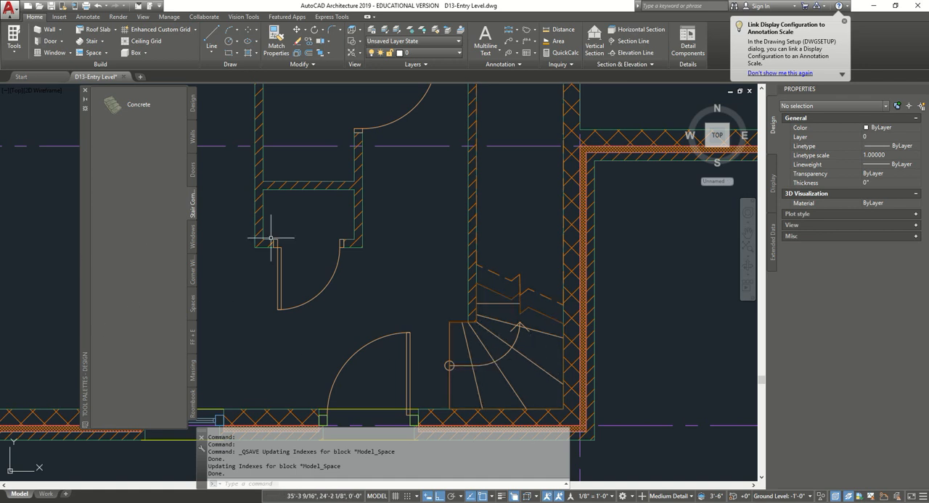
scroll(584, 364, "down", 2)
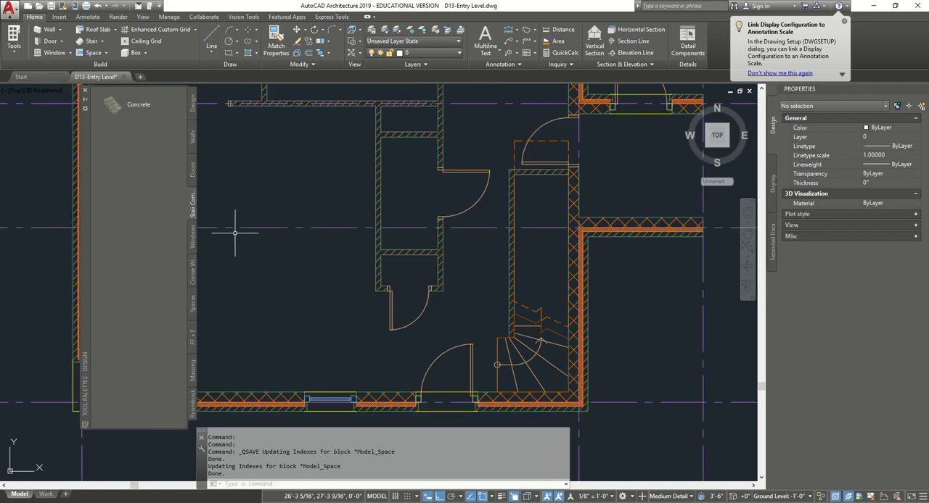
key("ctrl+4")
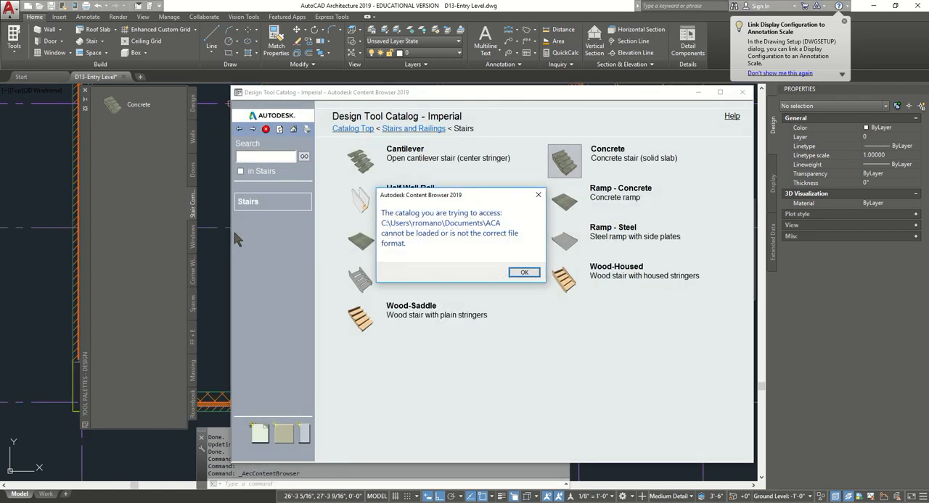
left_click(518, 273)
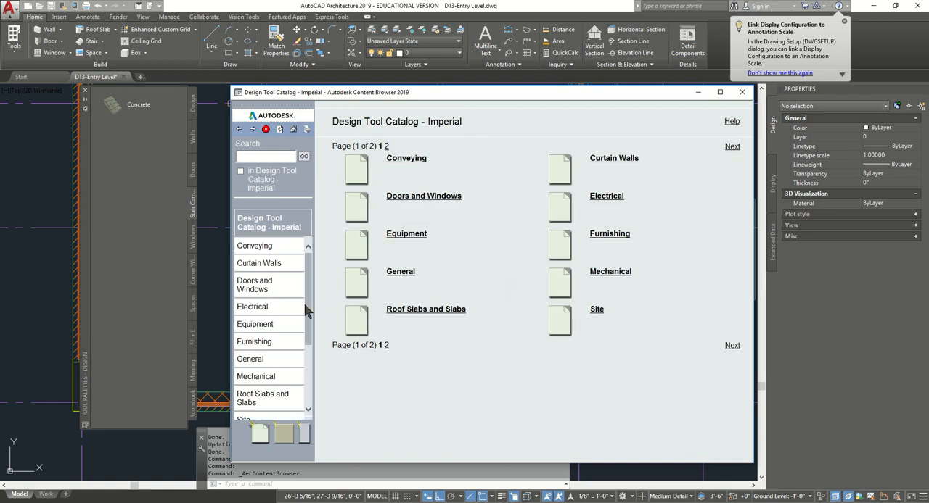
left_click_drag(307, 263, 305, 330)
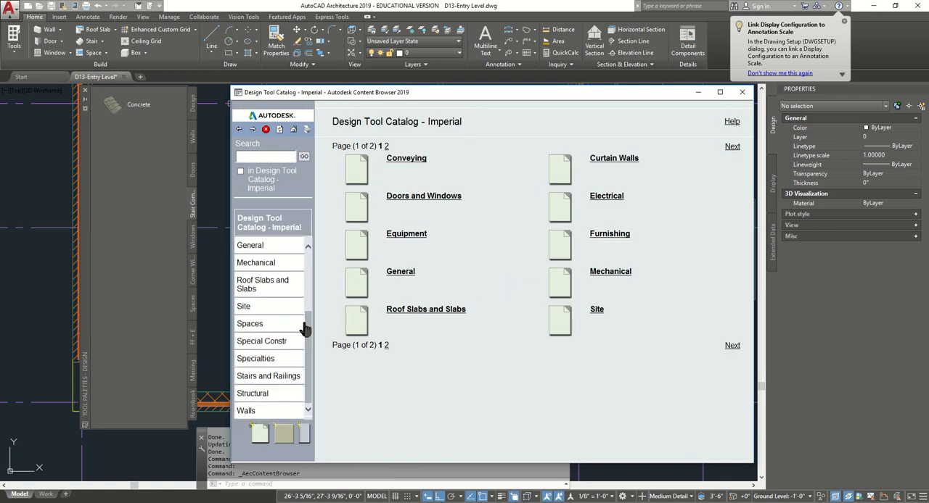
left_click(279, 374)
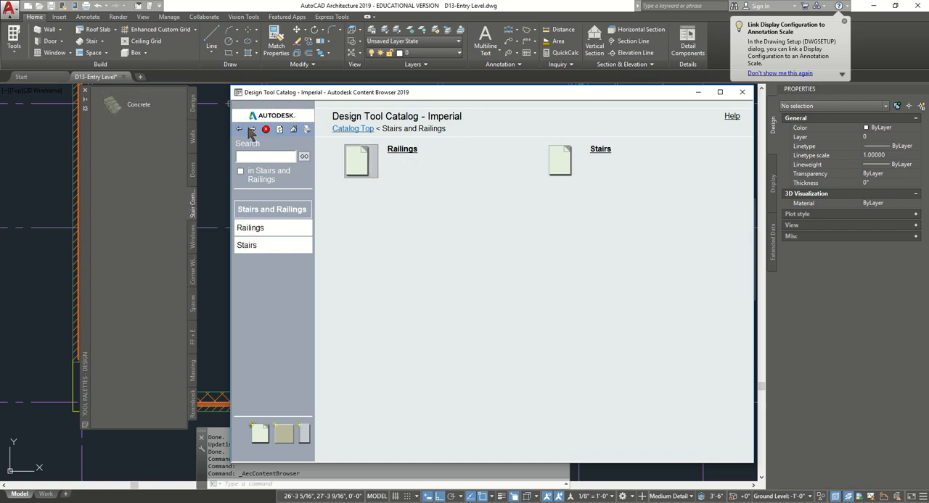
left_click(400, 150)
left_click_drag(417, 158, 36, 220)
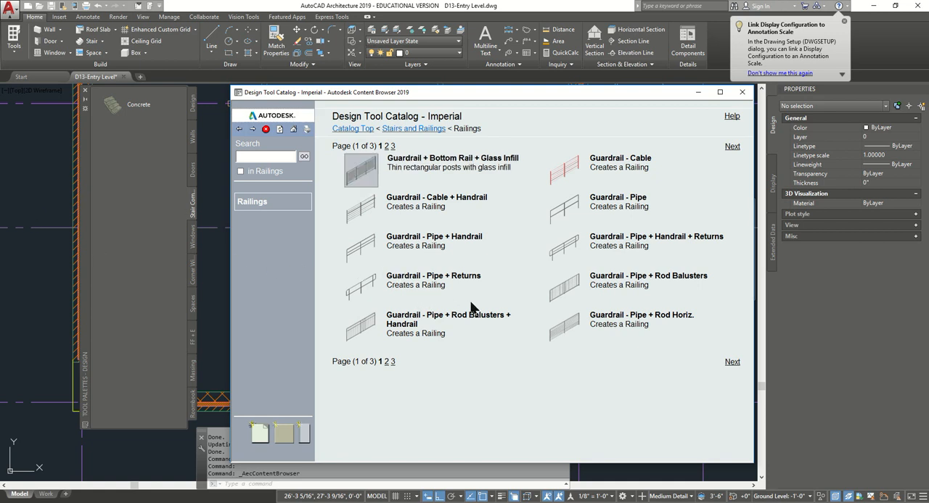
- Add the Guardrail - Rect. Balusters + Cap 02 railing from the catalog to the tool palette
left_click(385, 362)
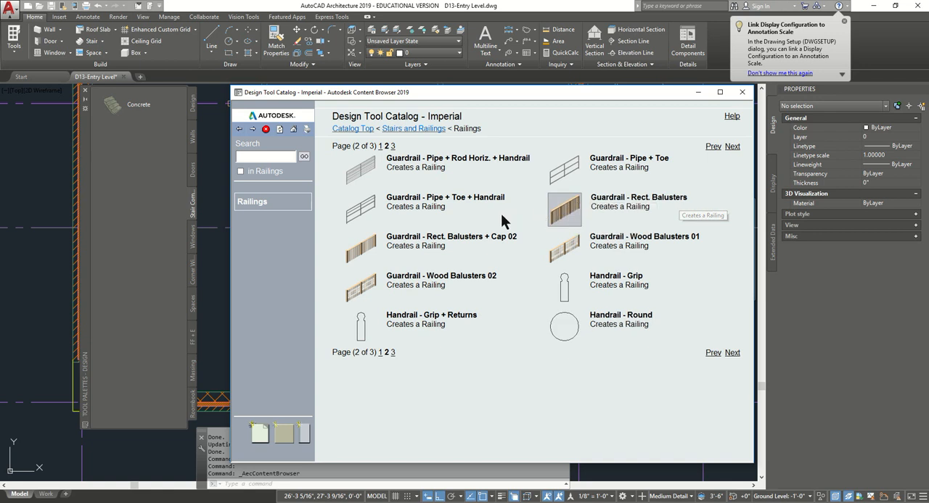
right_click(372, 251)
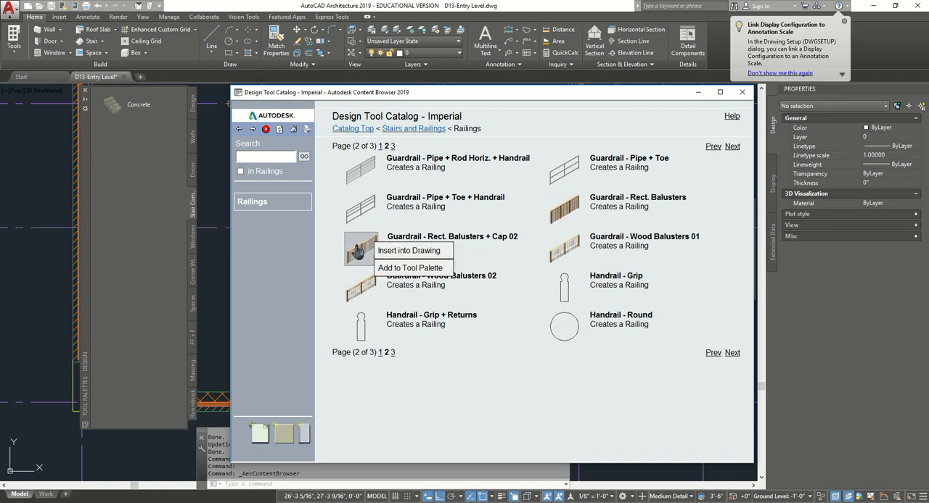
mouse_move(370, 259)
left_click(394, 271)
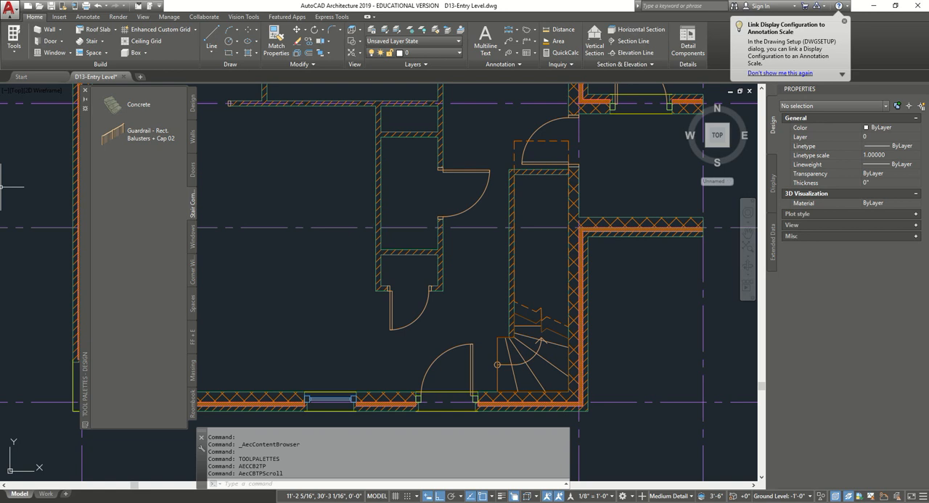
- Add a Guardrail - Rect. Balusters + Cap 02 railing, attached to Stair, along the inner side of the quarter-turn stair
right_click(128, 136)
mouse_move(275, 143)
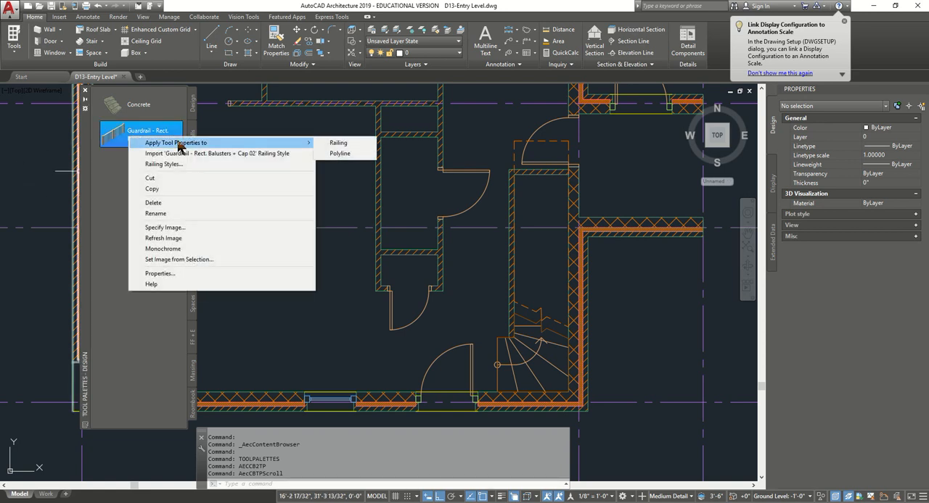
left_click(139, 131)
left_click(147, 150)
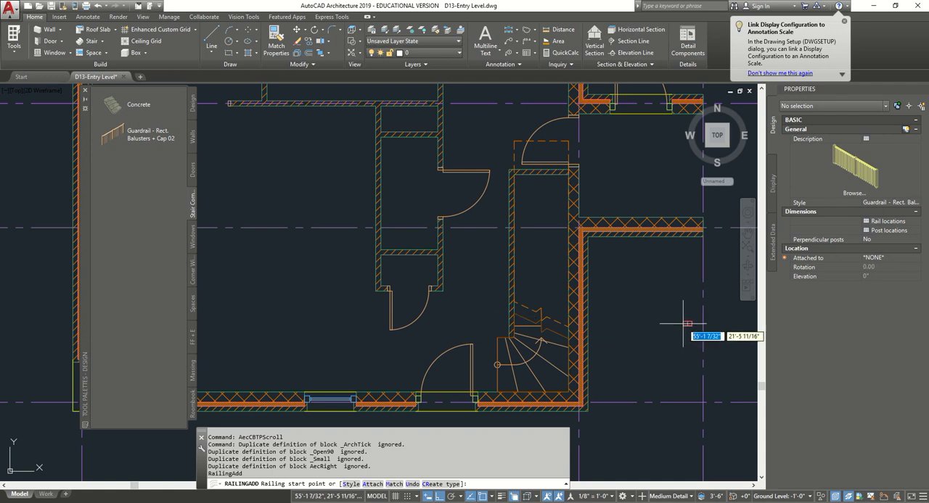
left_click(919, 259)
left_click(918, 259)
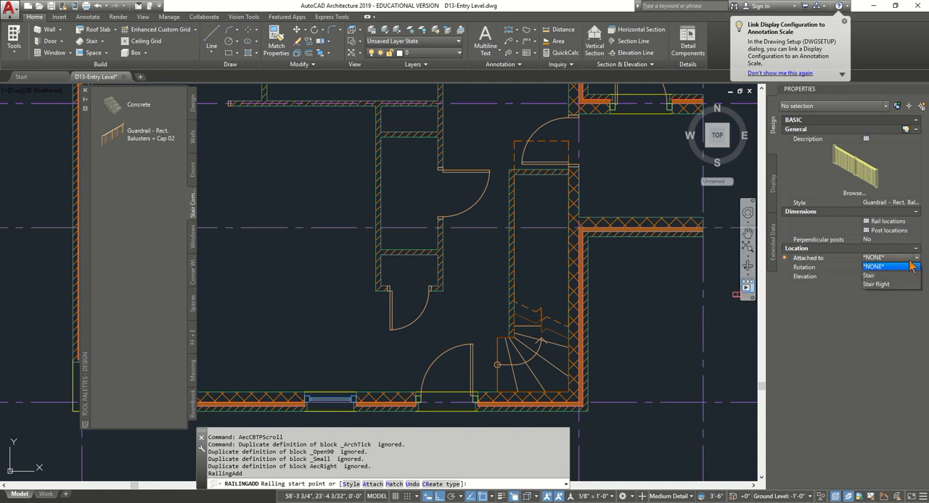
left_click(885, 276)
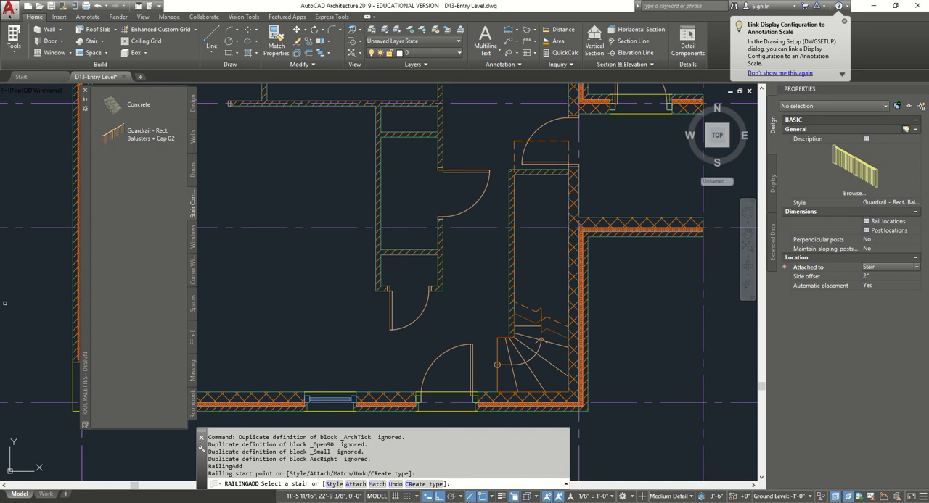
scroll(504, 334, "up", 4)
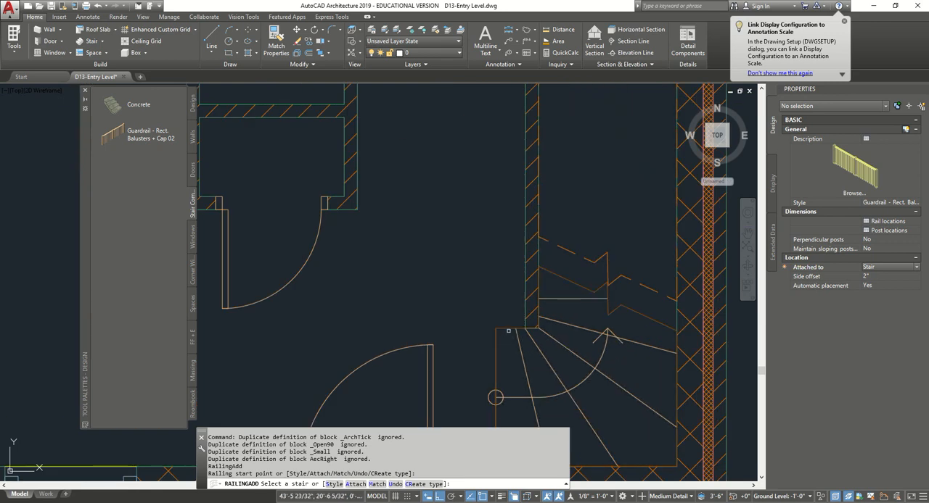
left_click(506, 333)
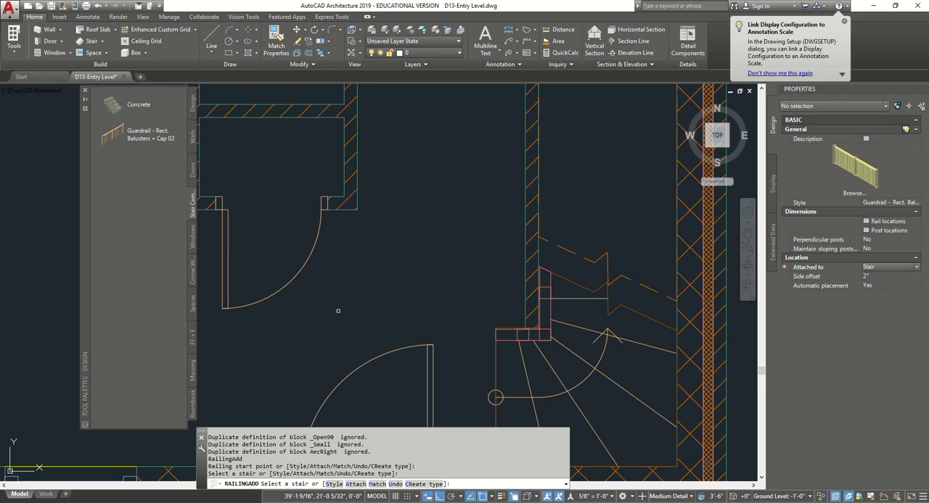
middle_click_drag(482, 423, 462, 313)
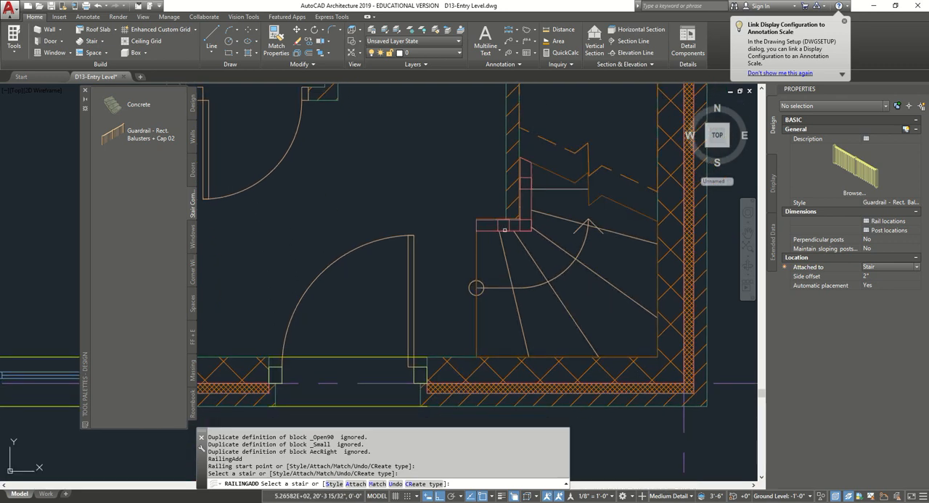
scroll(488, 216, "up", 2)
scroll(562, 226, "down", 4)
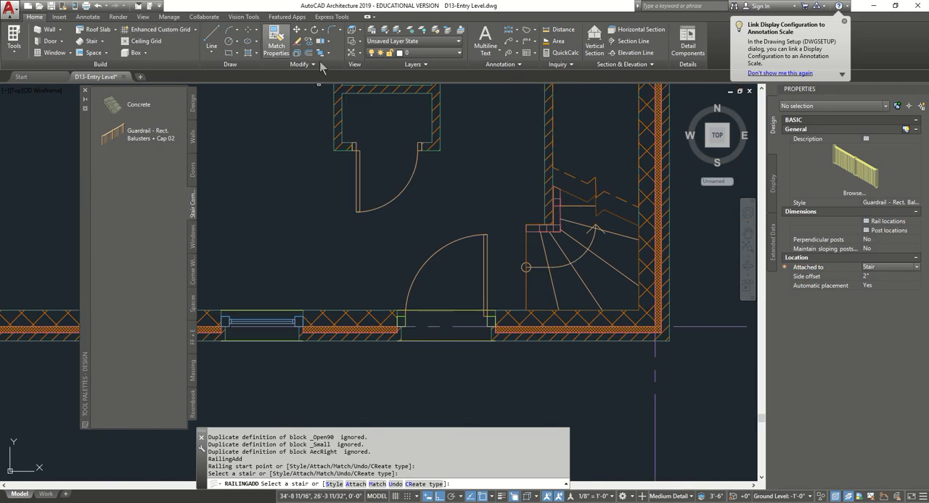
key("Escape")
- Examine the stair railing in a 3D view with the Realistic visual style
left_click(687, 106)
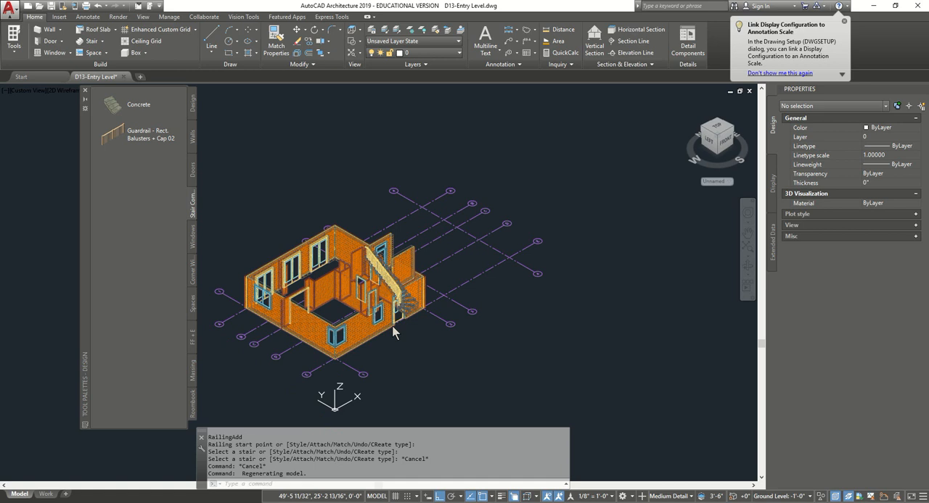
scroll(394, 326, "up", 5)
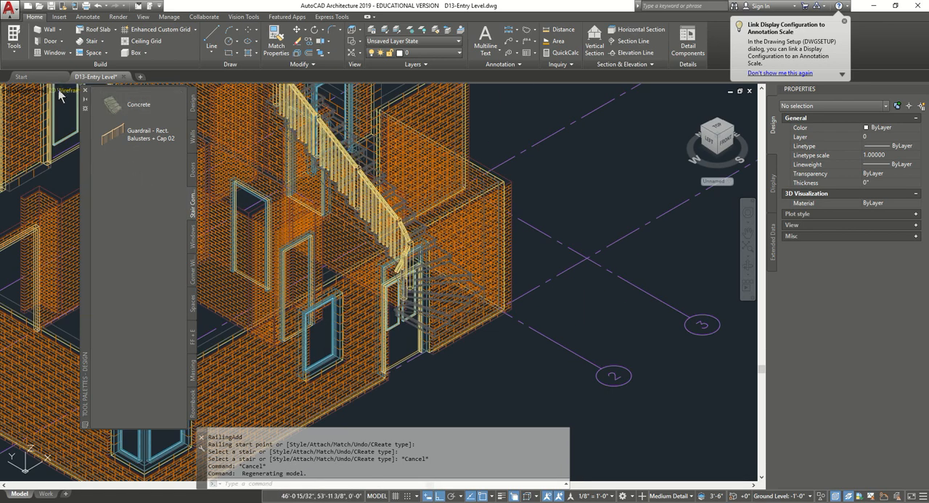
left_click(65, 91)
left_click(86, 147)
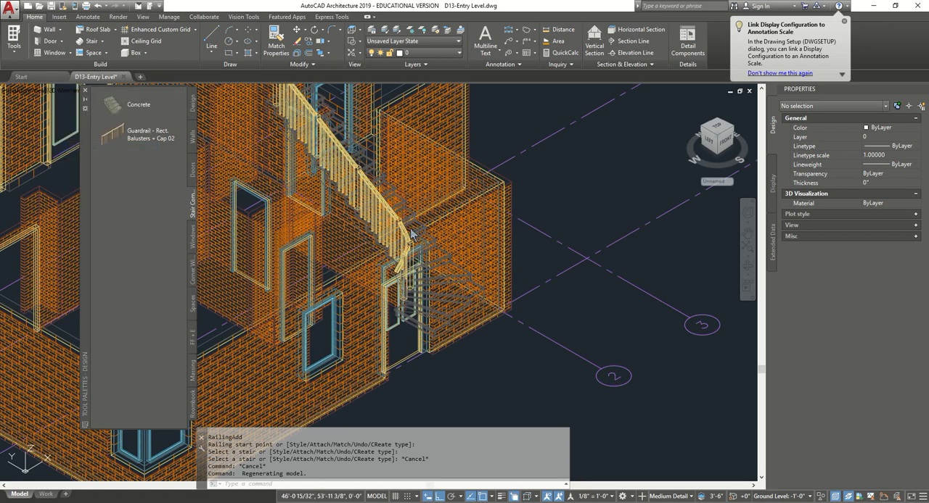
middle_click_drag(411, 234, 243, 310, "shift")
scroll(315, 264, "up", 5)
scroll(317, 264, "down", 5)
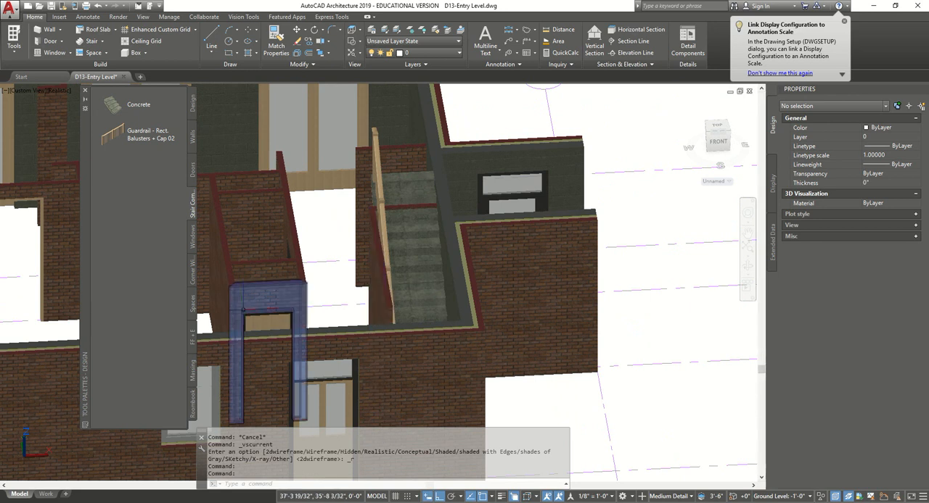
key("Escape")
key("Escape")
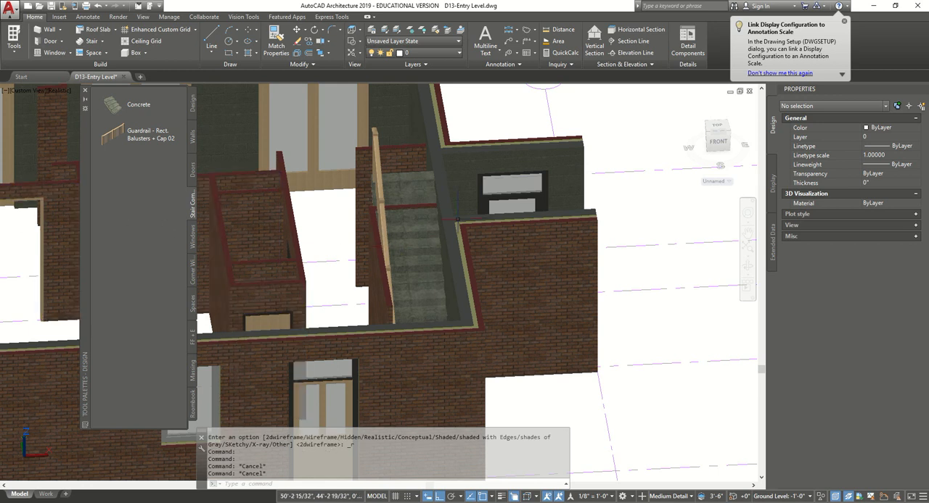
scroll(412, 190, "up", 3)
left_click(386, 166)
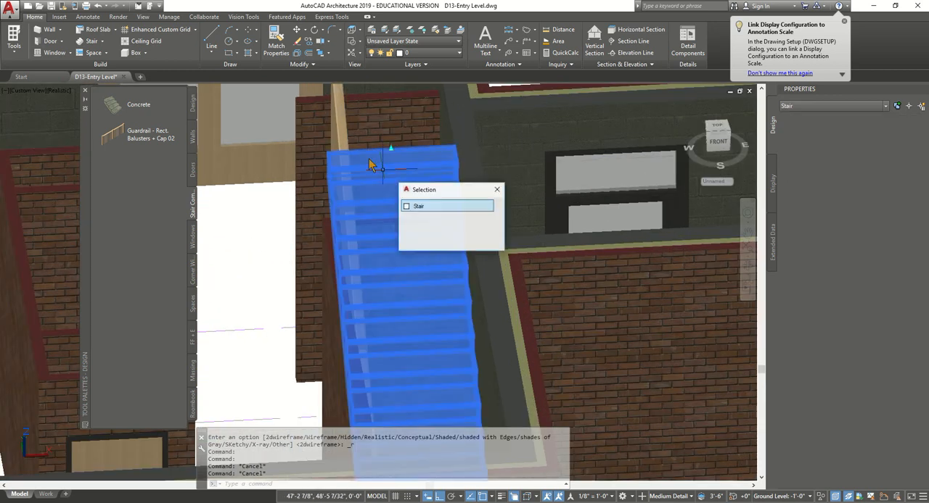
left_click(339, 116)
key("Escape")
left_click(399, 214)
right_click(399, 213)
key("Escape")
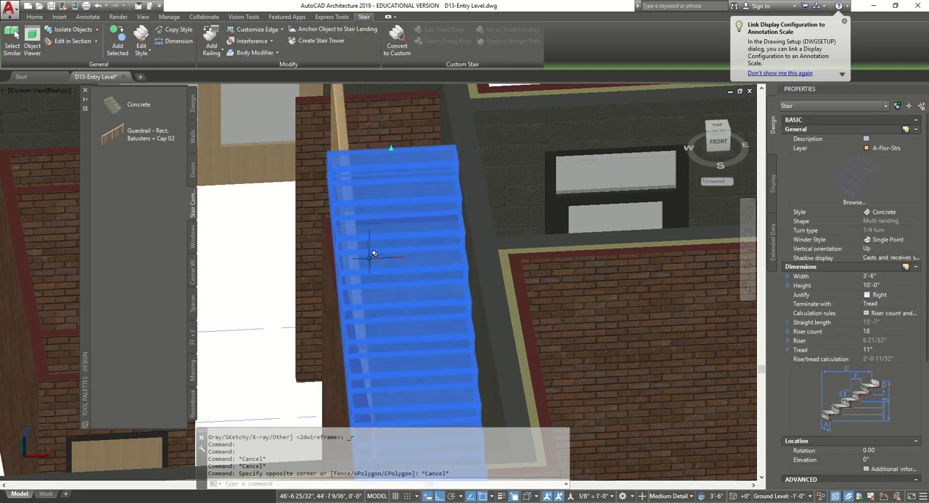
key("Escape")
- Select the railing and the stair together and isolate them from the rest of the model
middle_click_drag(384, 263, 463, 150, "shift")
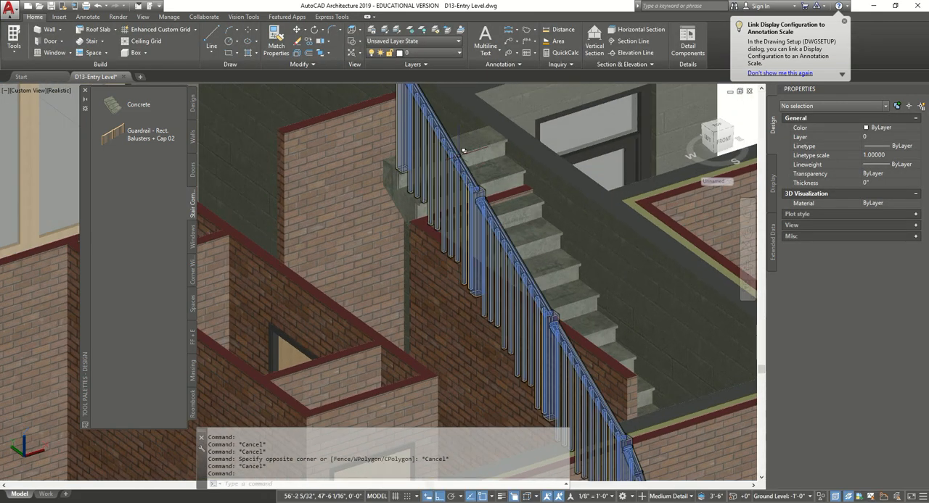
left_click(463, 150)
left_click(487, 150)
right_click(483, 153)
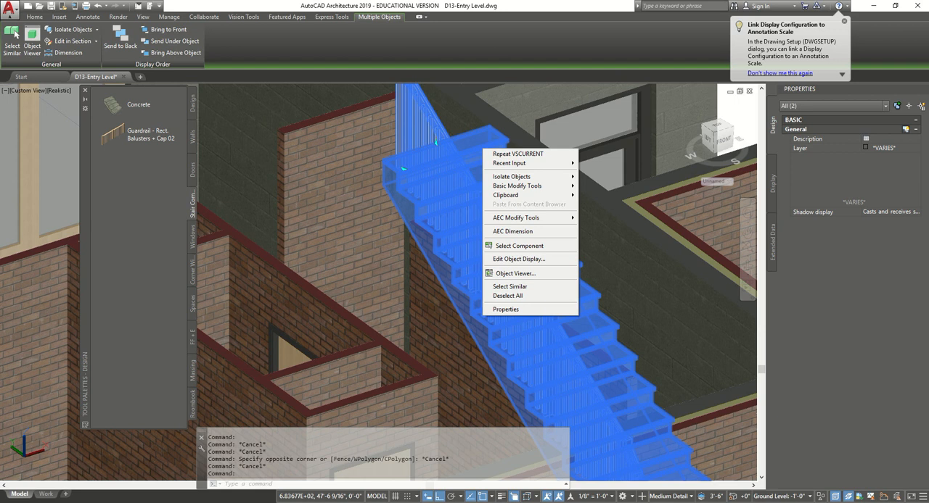
left_click(923, 496)
left_click(923, 496)
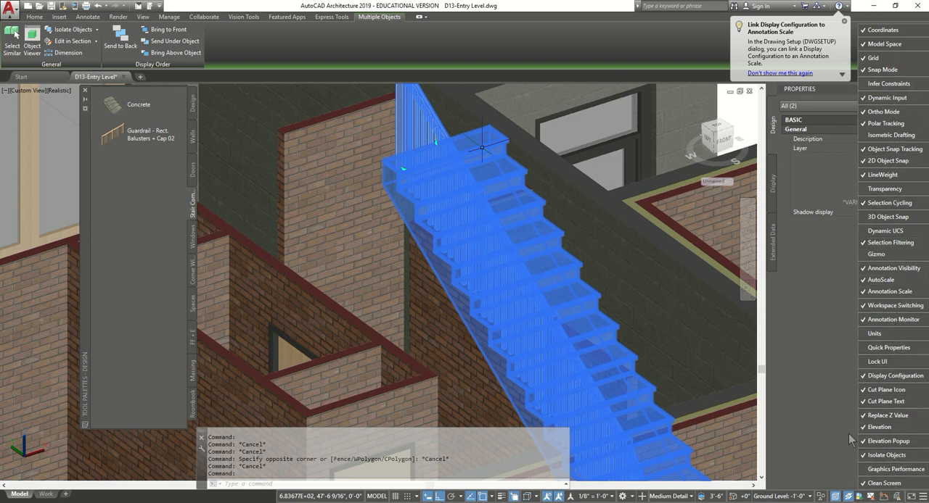
left_click(883, 455)
left_click(823, 498)
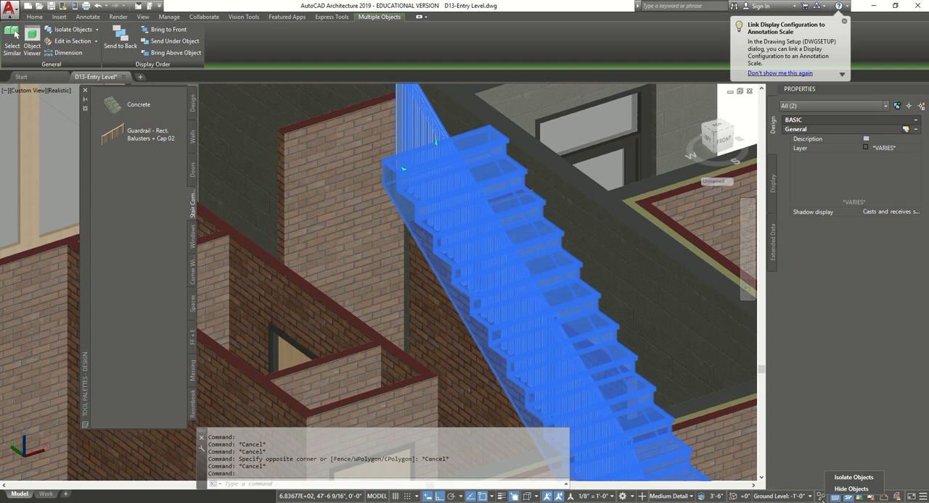
left_click(853, 477)
- Examine the isolated stair and its railing from the side and the front, including the winder end
scroll(343, 152, "down", 5)
key("Escape")
middle_click_drag(523, 299, 528, 279, "shift")
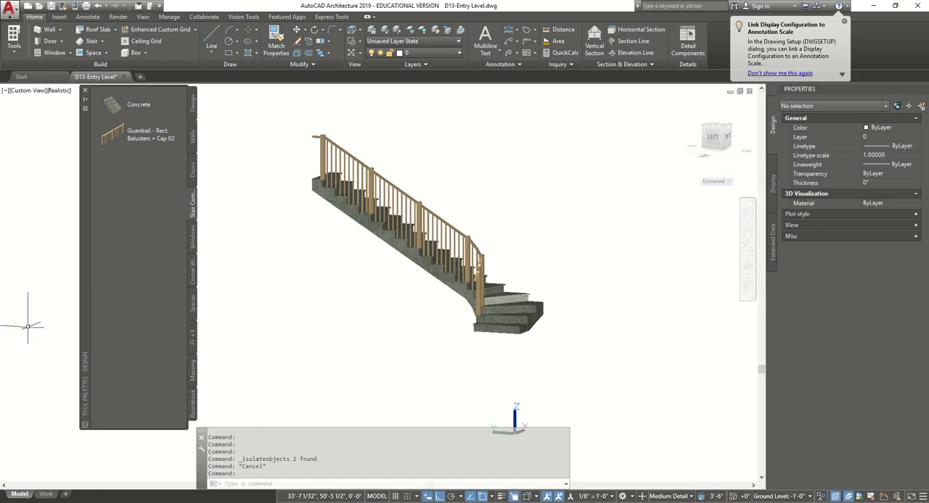
middle_click_drag(346, 229, 365, 301, "shift")
middle_click_drag(331, 285, 332, 280, "shift")
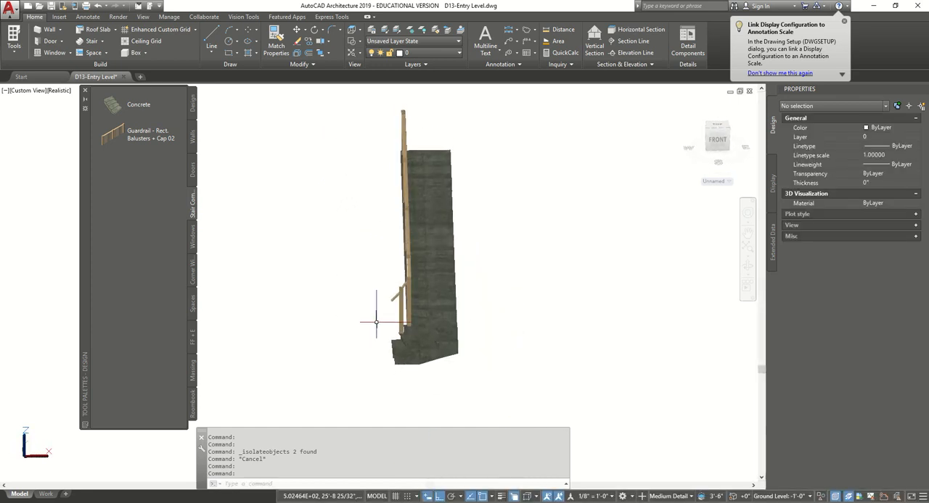
scroll(383, 323, "up", 6)
scroll(417, 323, "down", 6)
mouse_move(499, 285)
middle_mouse_down("shift")
mouse_move(428, 283)
mouse_move(508, 292)
middle_mouse_up("shift")
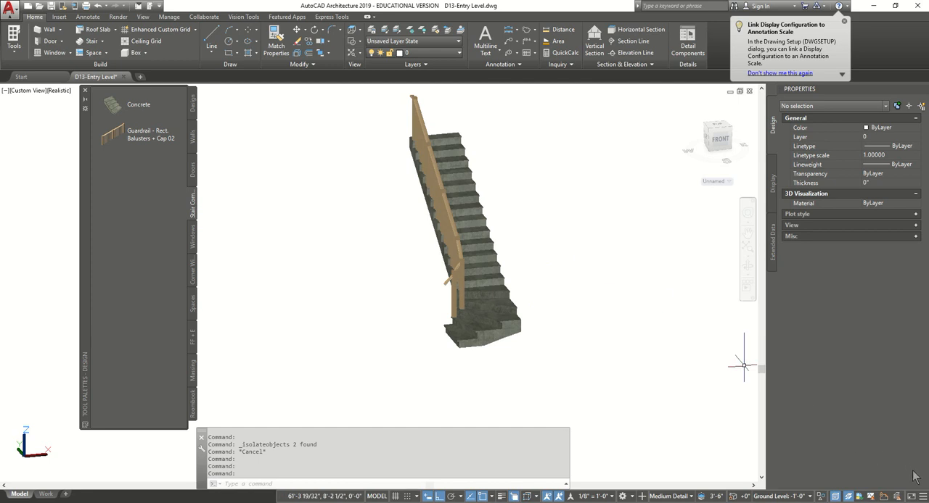
- End the object isolation to show the whole building again
left_click(819, 498)
left_click(856, 486)
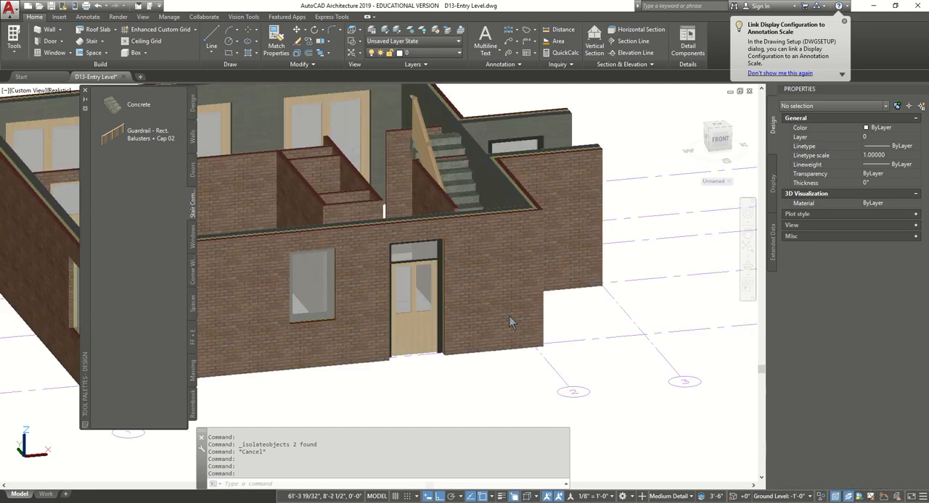
scroll(508, 316, "down", 3)
middle_click_drag(508, 315, 596, 335)
- Switch the drawing back to 2D Wireframe in the top view and save it
left_click(55, 92)
left_click(64, 107)
left_click(22, 90)
left_click(40, 114)
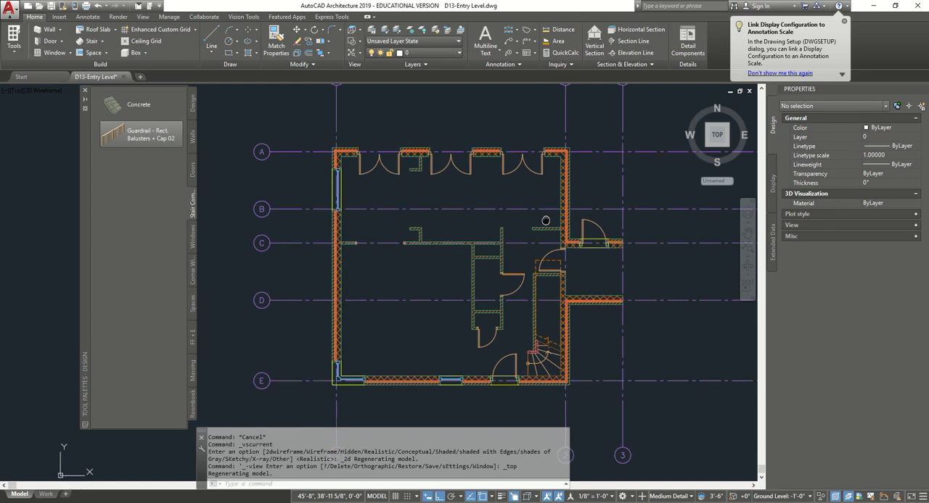
middle_click_drag(546, 221, 523, 225)
key("ctrl+s")
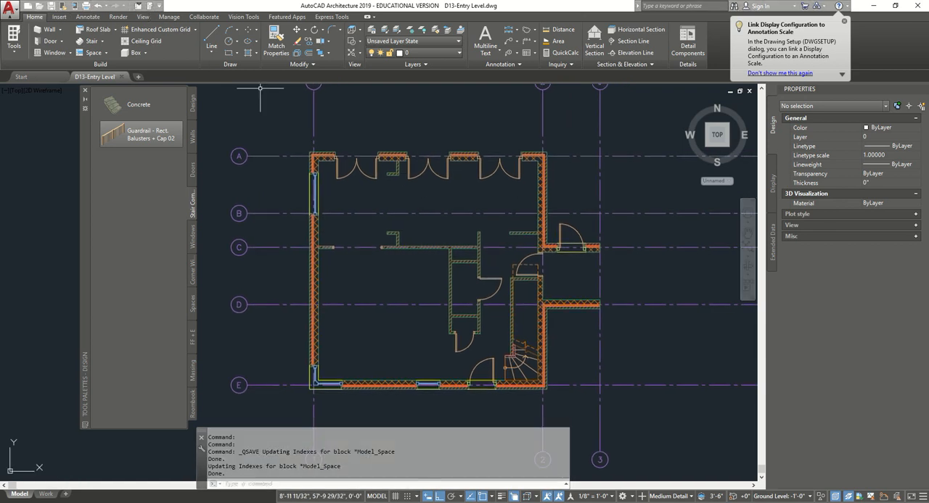